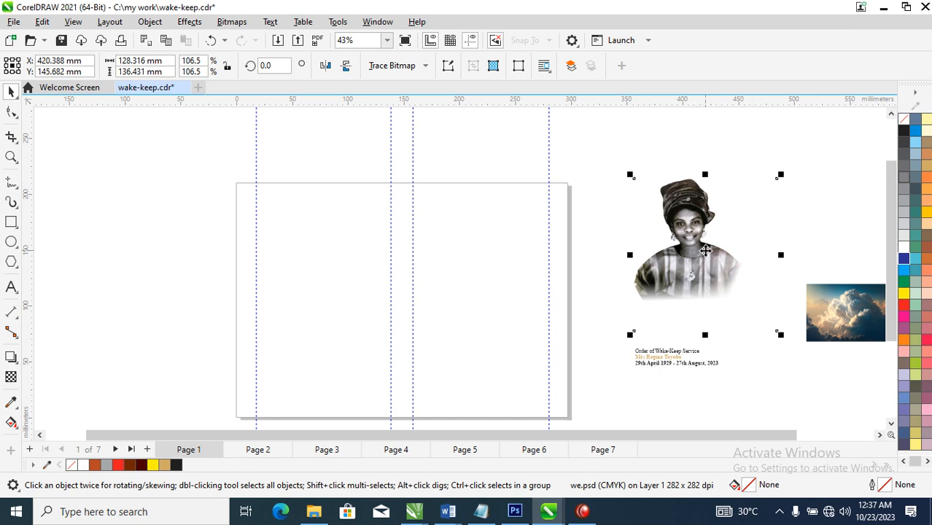
- Move the portrait away from the page and set the page size to A5
drag(704, 253, 762, 216)
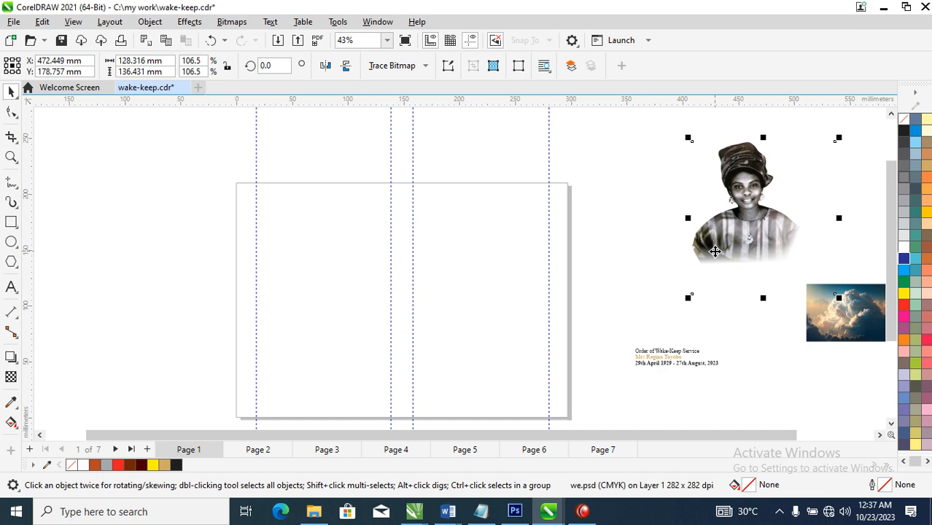
click(135, 191)
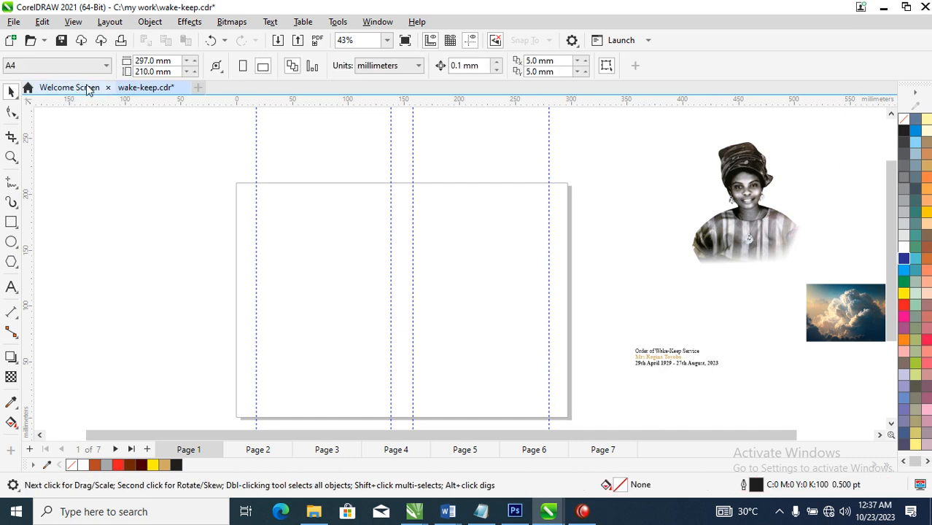
click(104, 66)
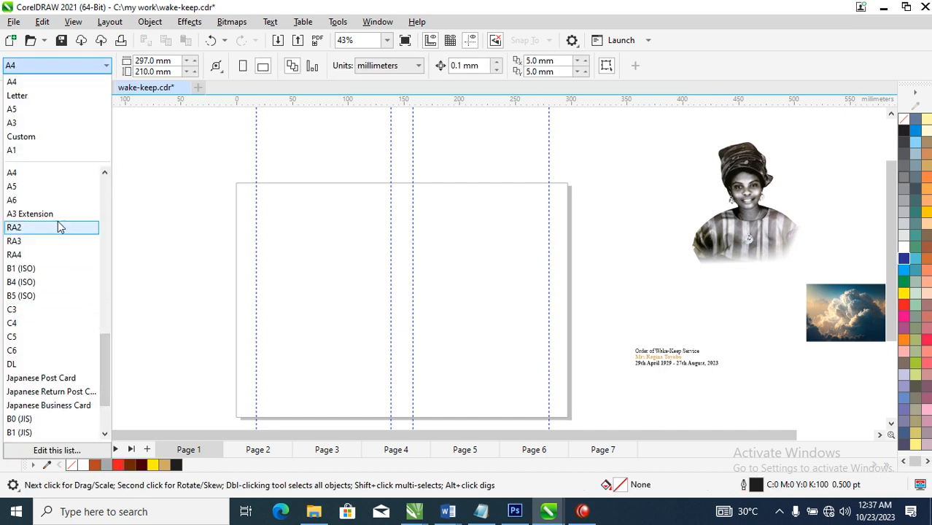
click(31, 109)
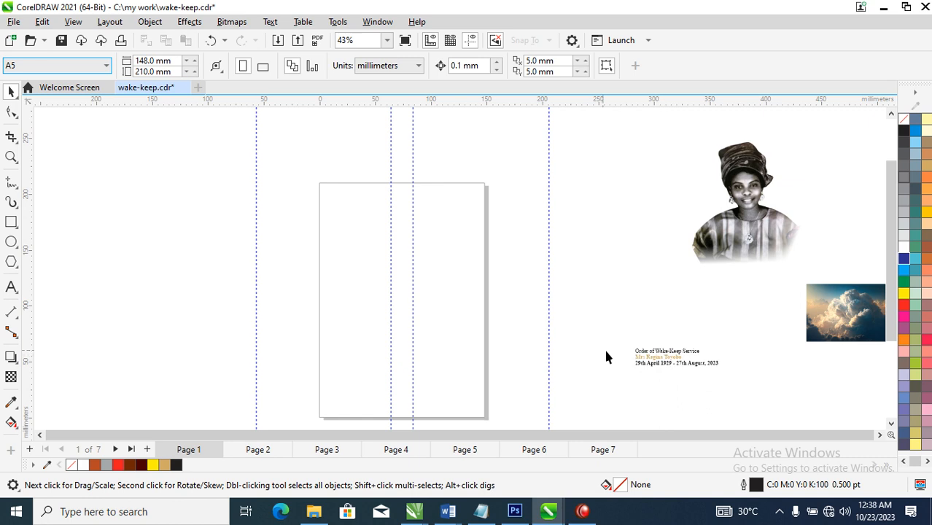
- Draw a rectangle about 148 by 208 mm over the A5 page and center it on the page
click(11, 222)
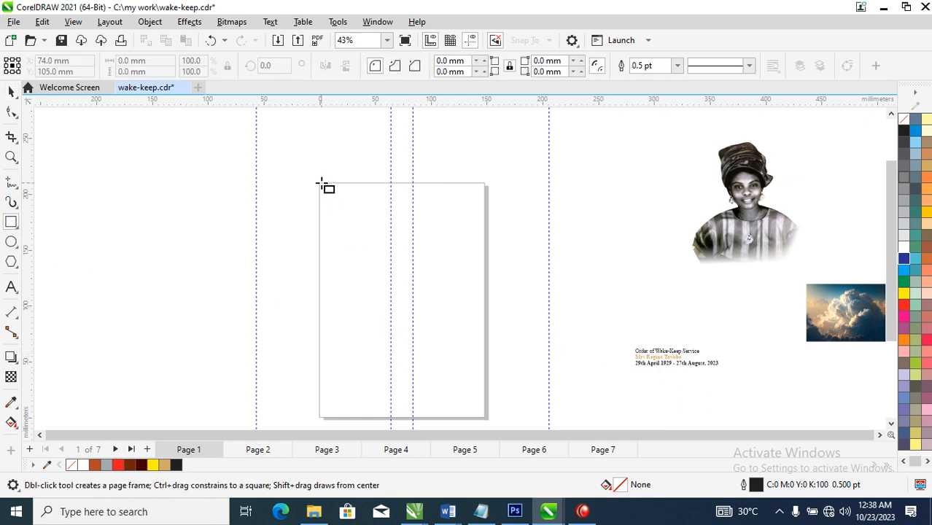
drag(319, 183, 484, 417)
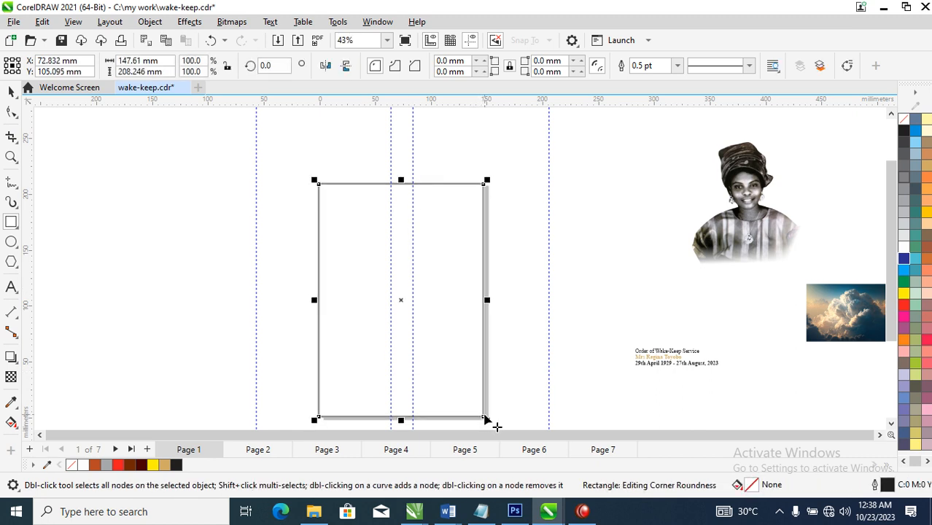
key(space)
- Bring the cloud picture and portrait closer to the page, and enlarge the clouds to about 242 by 162 mm
drag(842, 305, 557, 215)
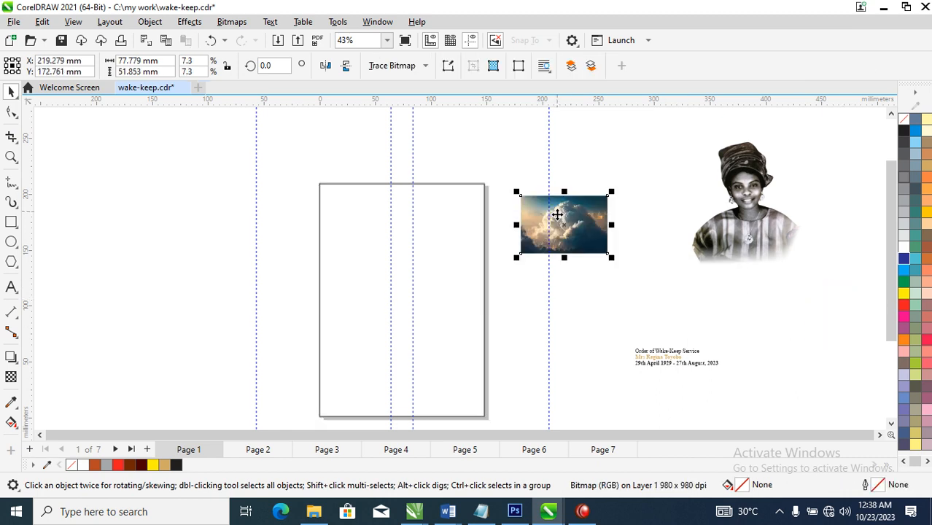
drag(735, 212, 519, 310)
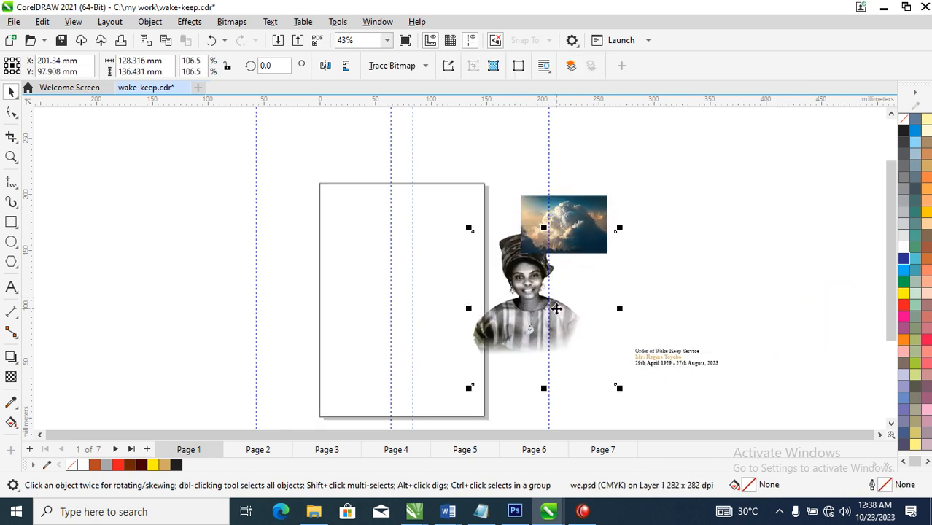
drag(594, 212, 257, 227)
drag(268, 279, 460, 402)
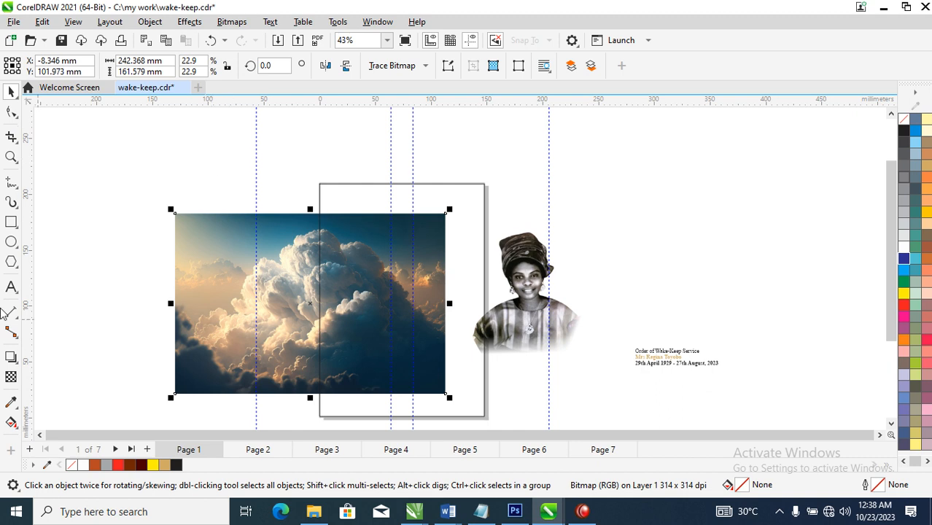
- Apply a vertical linear fountain transparency that fades out the lower part of the cloud picture
click(11, 377)
drag(271, 285, 276, 375)
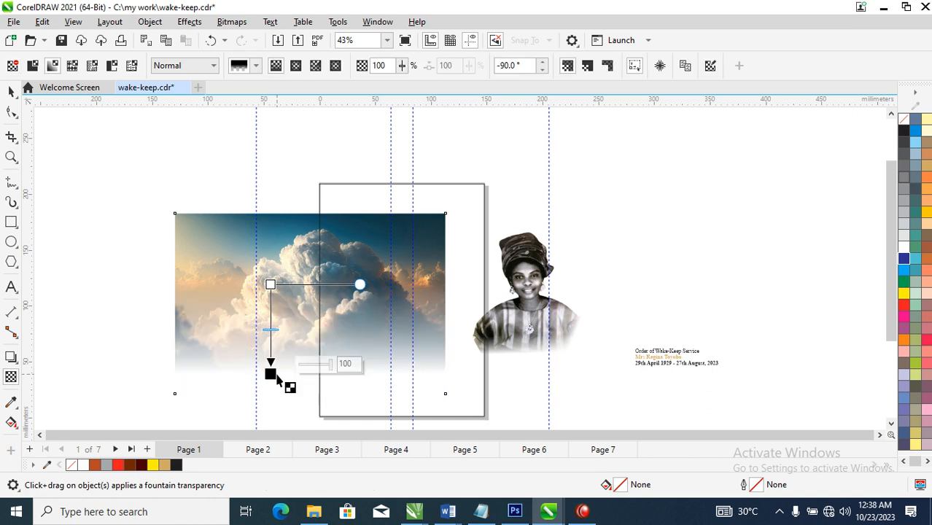
key(space)
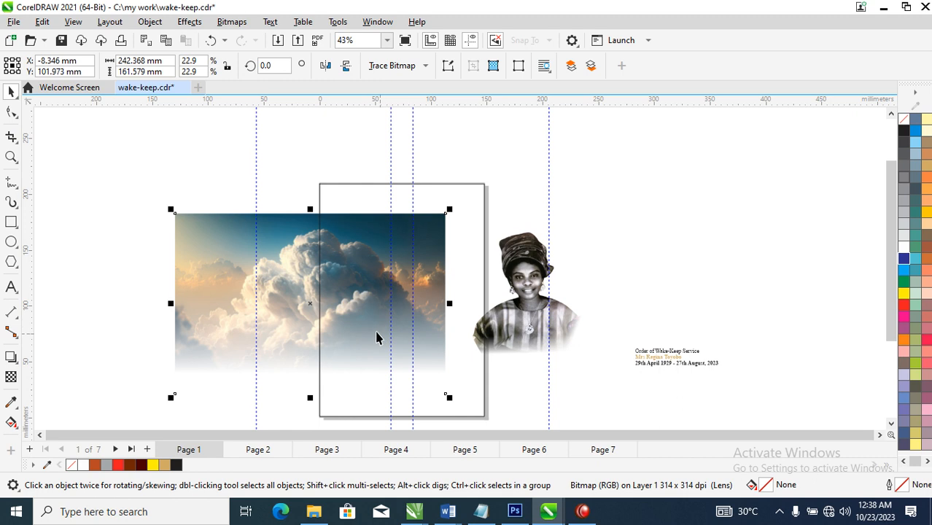
- Convert the faded cloud picture to a 300 dpi RGB Color (24-bit) bitmap with anti-aliasing and a transparent background
click(232, 22)
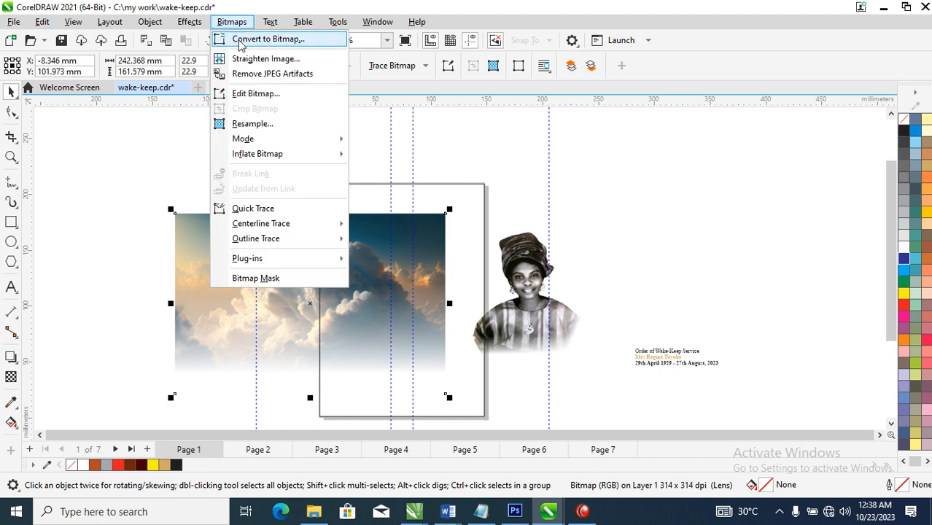
click(271, 41)
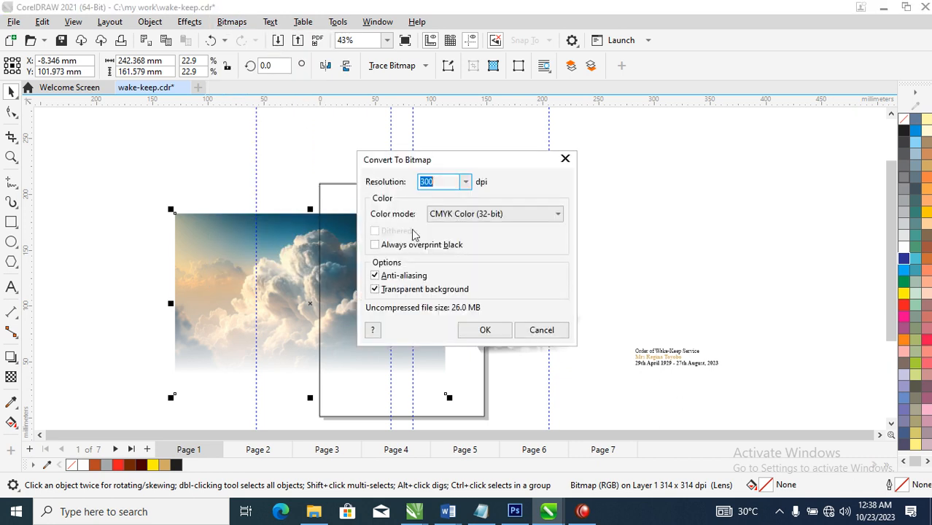
click(546, 221)
click(451, 274)
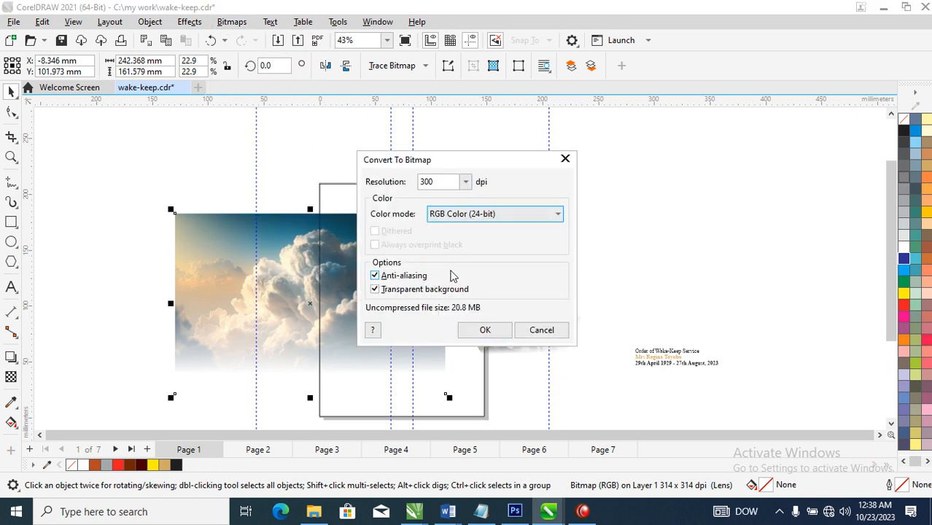
click(485, 330)
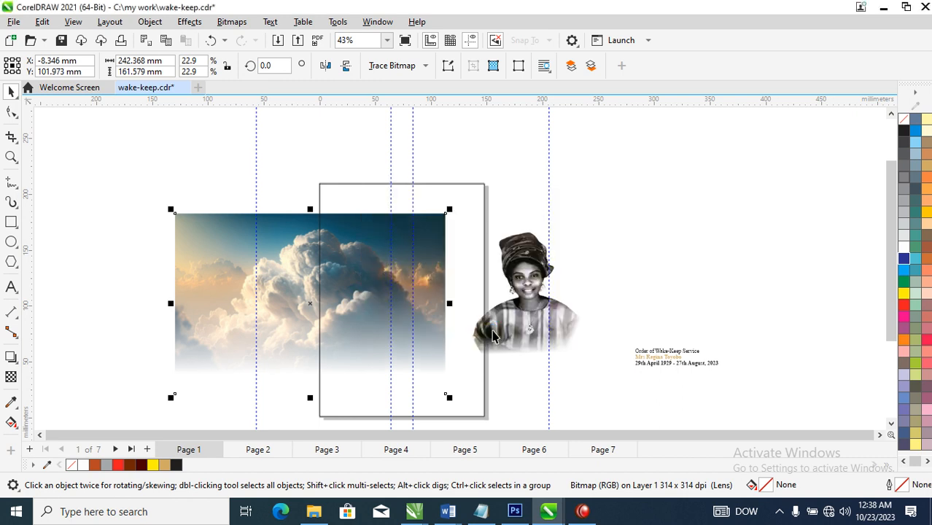
- Move the cloud picture over the lower part of the page and PowerClip it inside the page-sized rectangle
drag(235, 234, 290, 276)
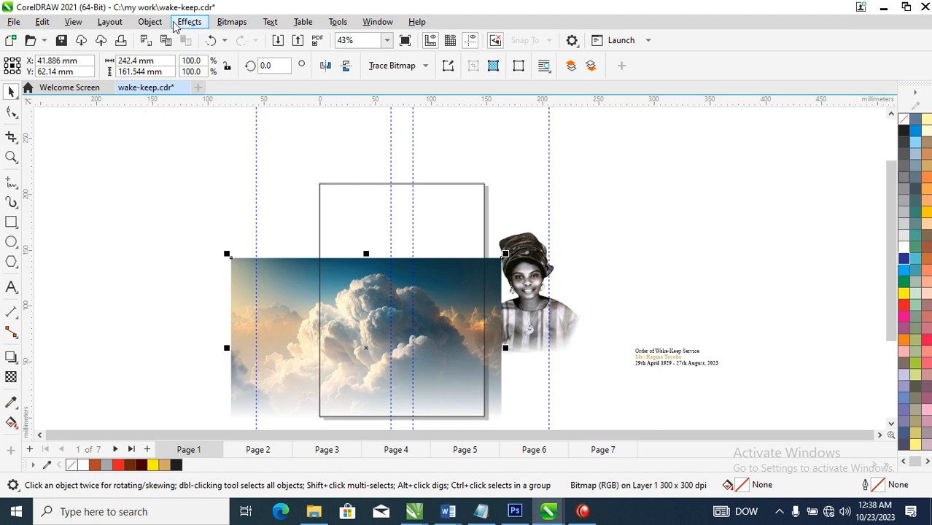
click(151, 22)
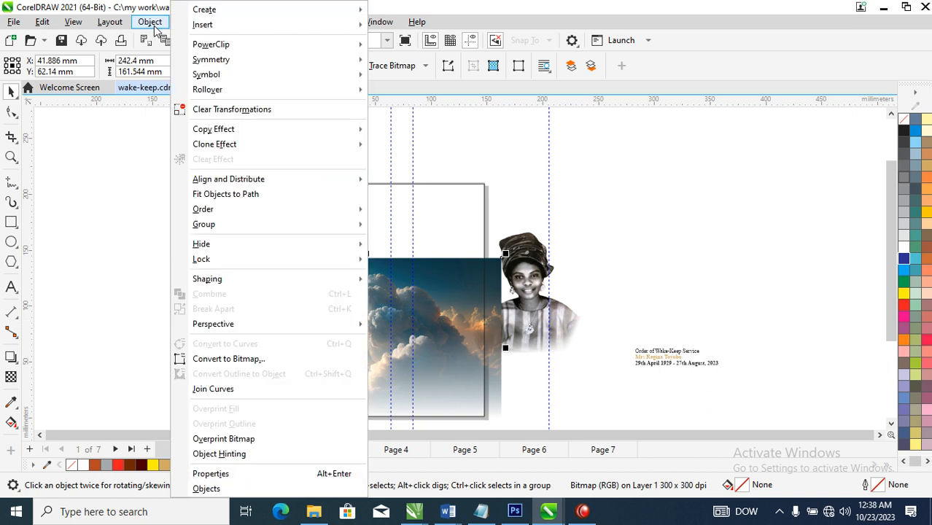
mouse_move(235, 46)
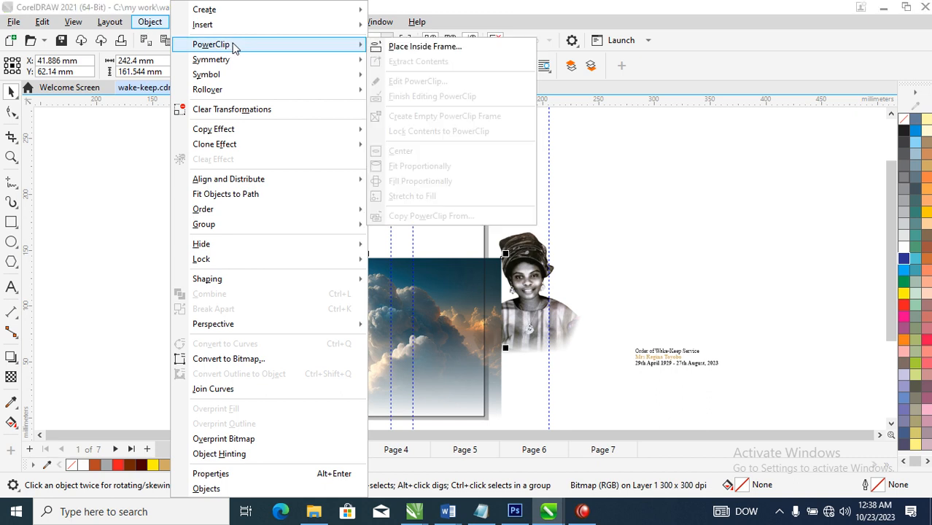
click(423, 47)
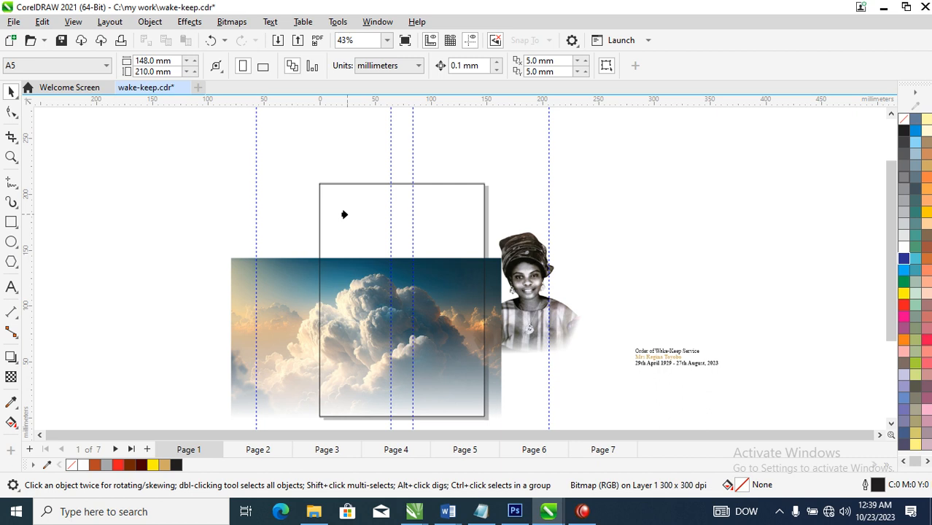
click(331, 208)
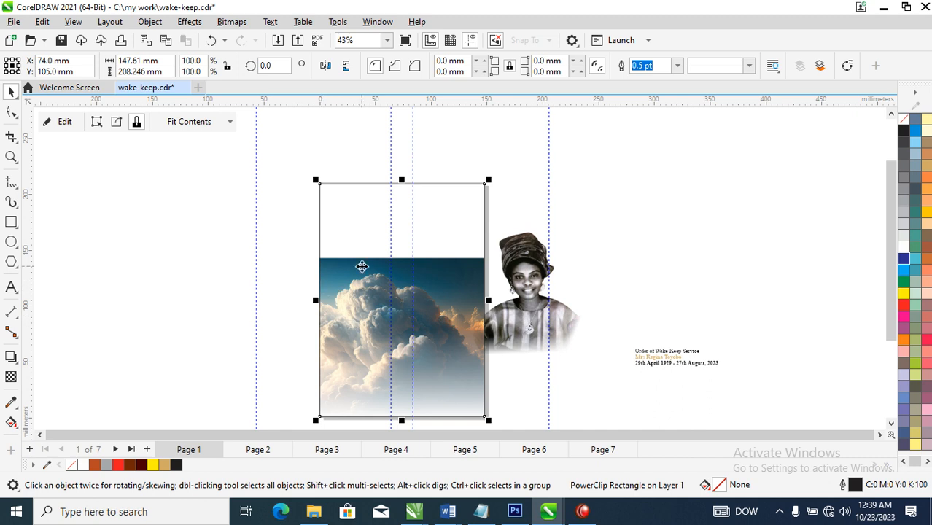
- Reposition the clouds inside the PowerClip frame so they reach its top edge and cover its full width
ctrl+click(354, 300)
drag(354, 331, 421, 256)
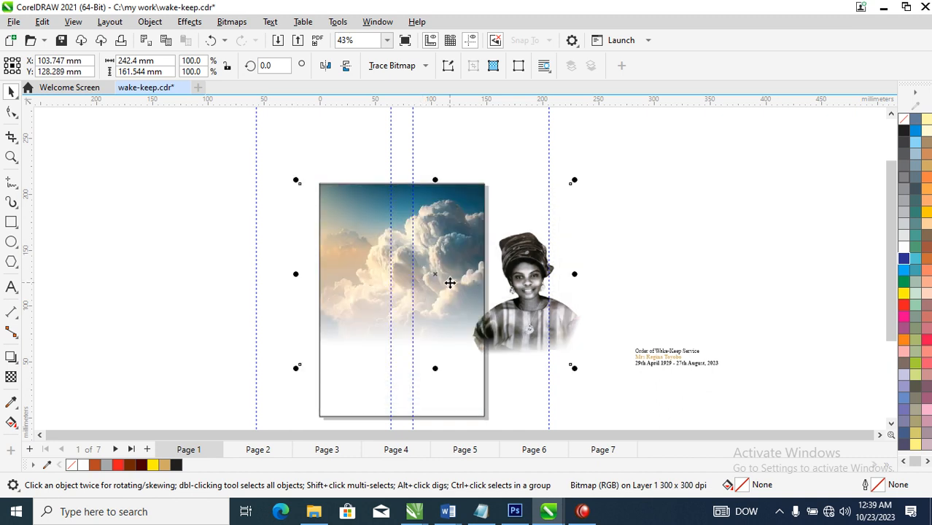
click(641, 148)
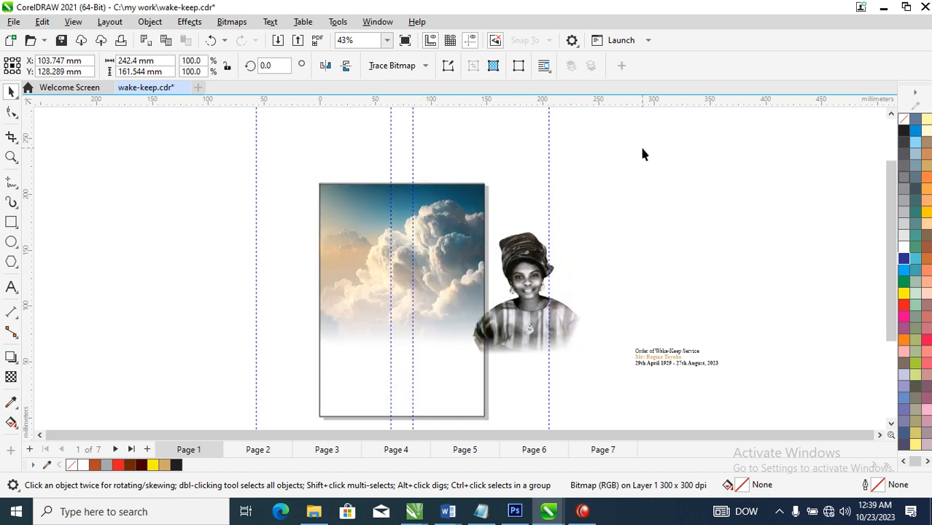
- Fill the PowerClip rectangle with the dark blue sampled from the sky's upper-right corner, and move the portrait clear of the page
click(457, 279)
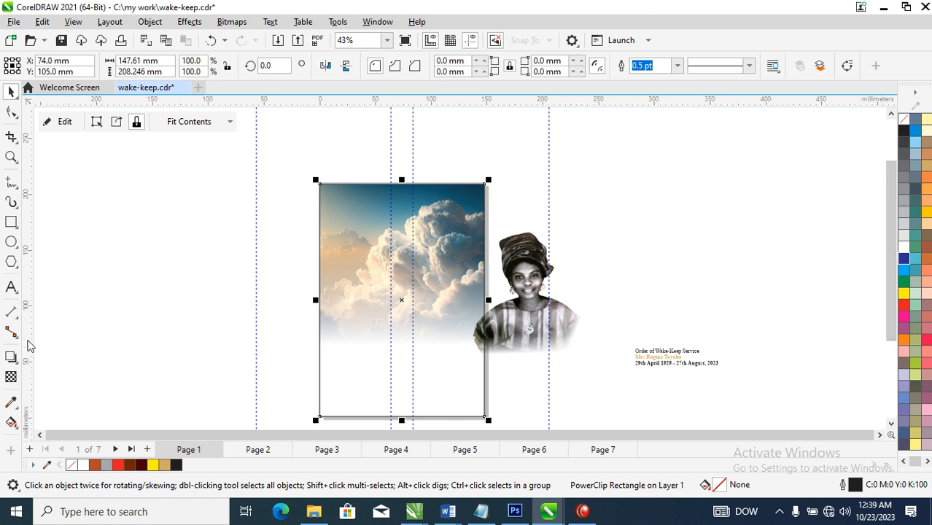
click(11, 403)
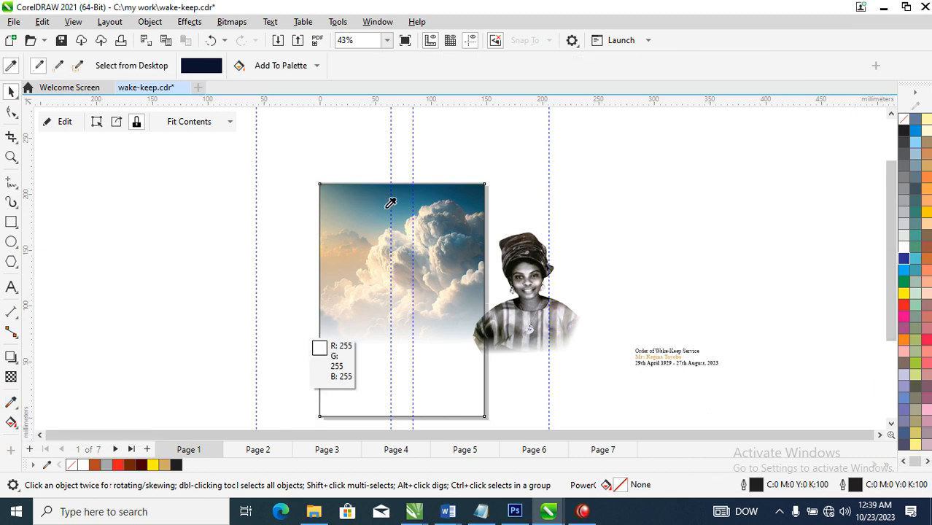
click(476, 186)
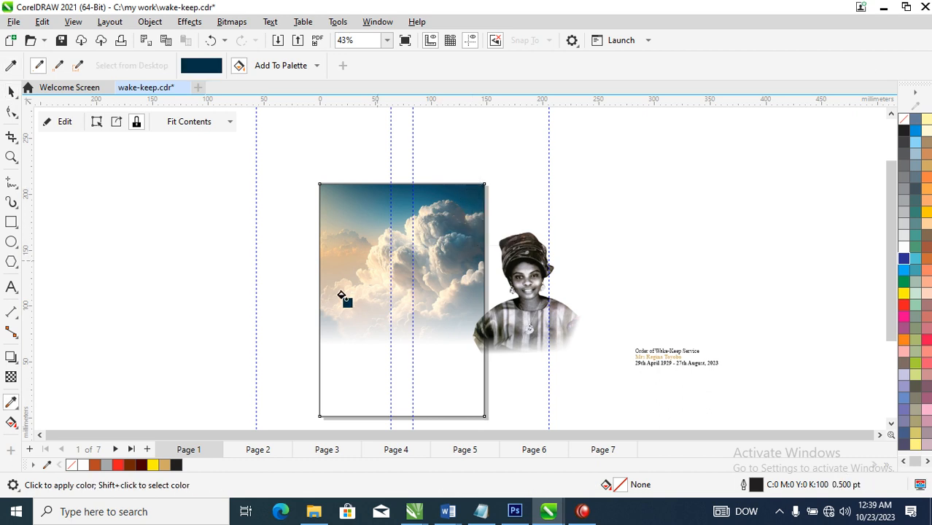
click(339, 348)
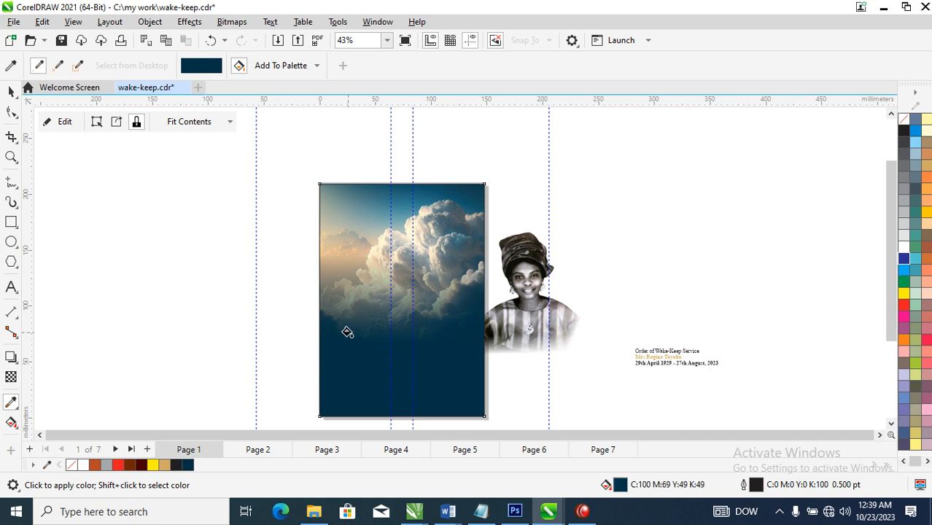
key(space)
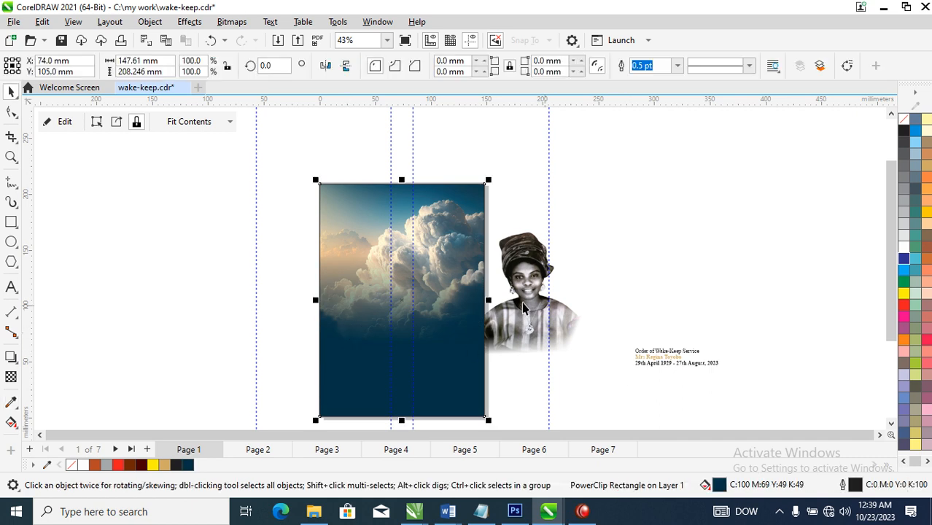
drag(528, 291, 638, 228)
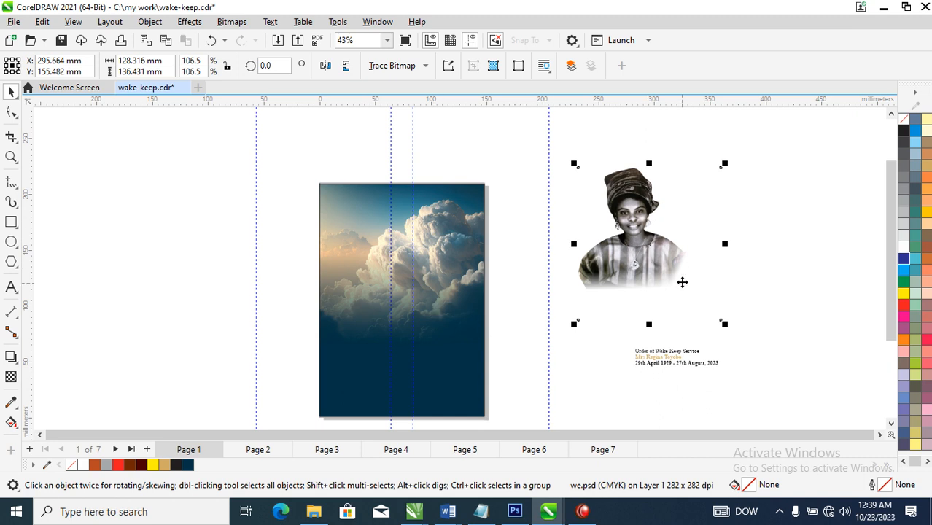
drag(666, 268, 366, 321)
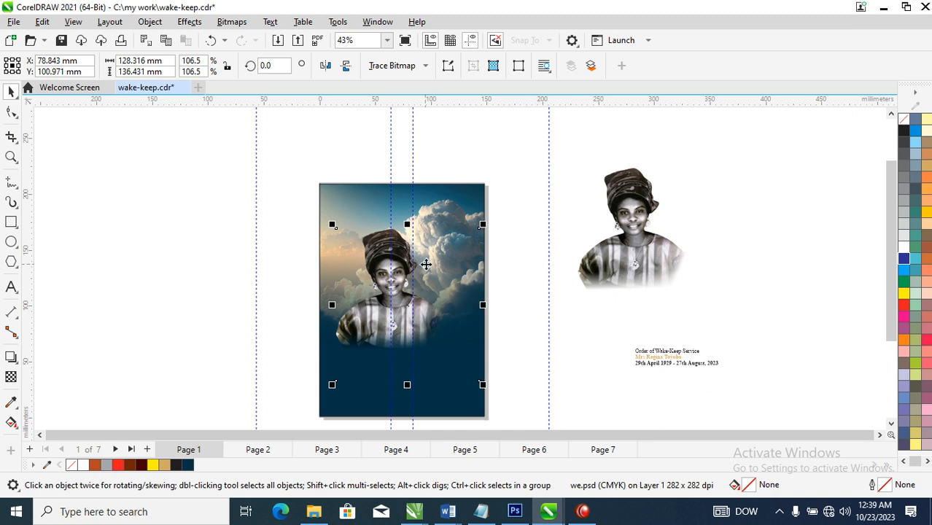
key(ctrl+z)
key(ctrl+shift+z)
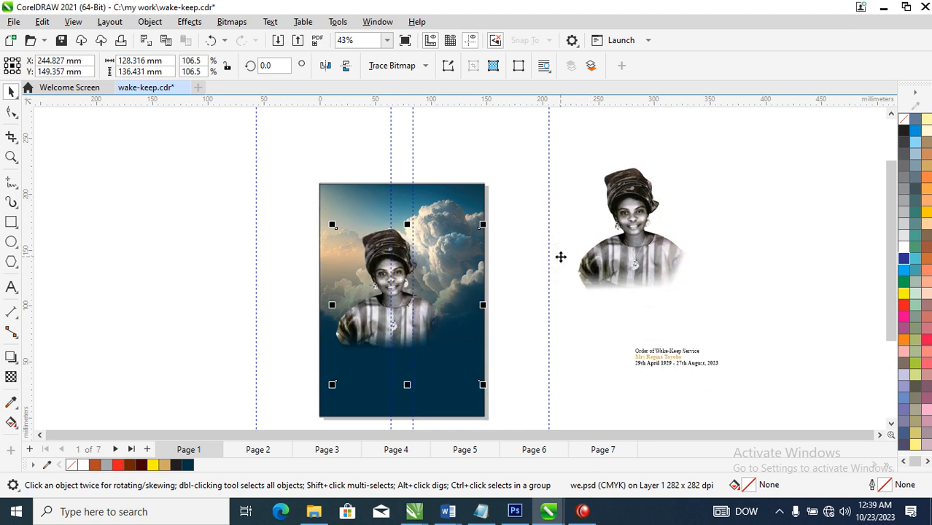
key(ctrl+z)
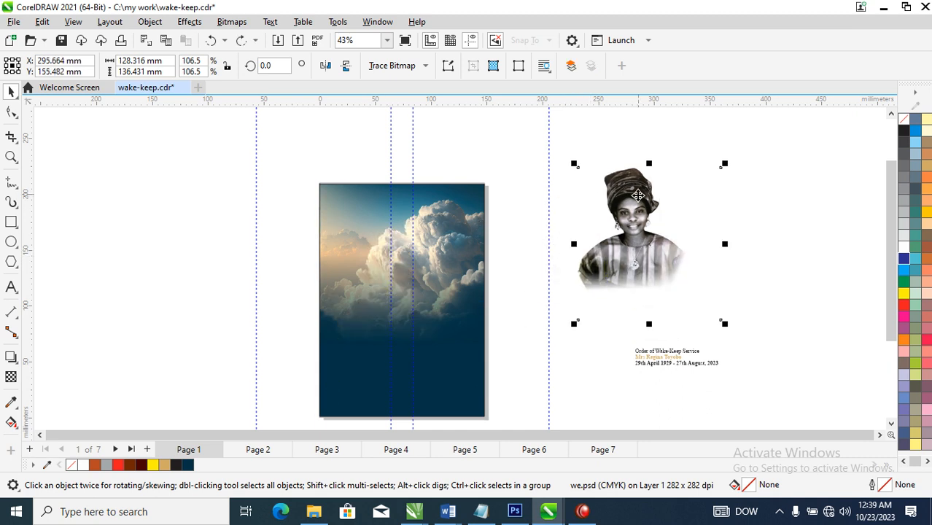
- PowerClip the portrait inside the page-sized frame that holds the clouds
click(151, 22)
mouse_move(211, 49)
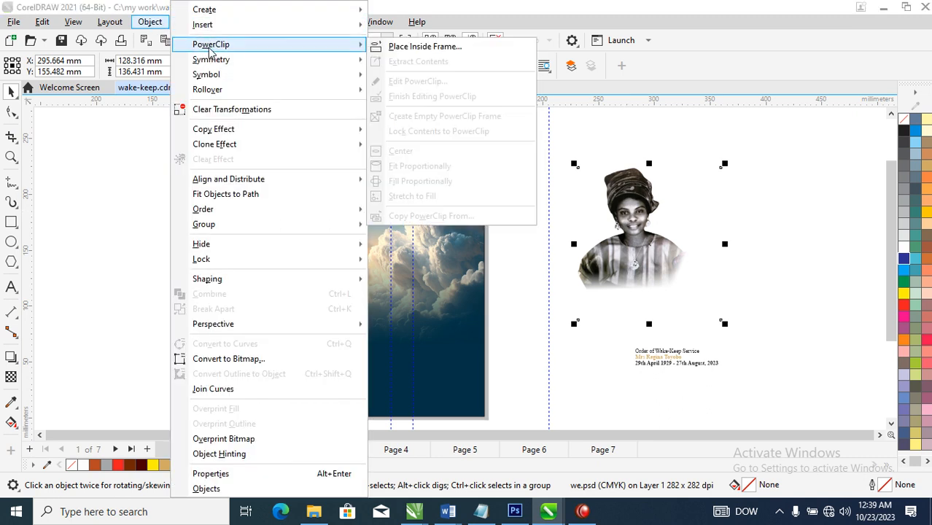
click(403, 48)
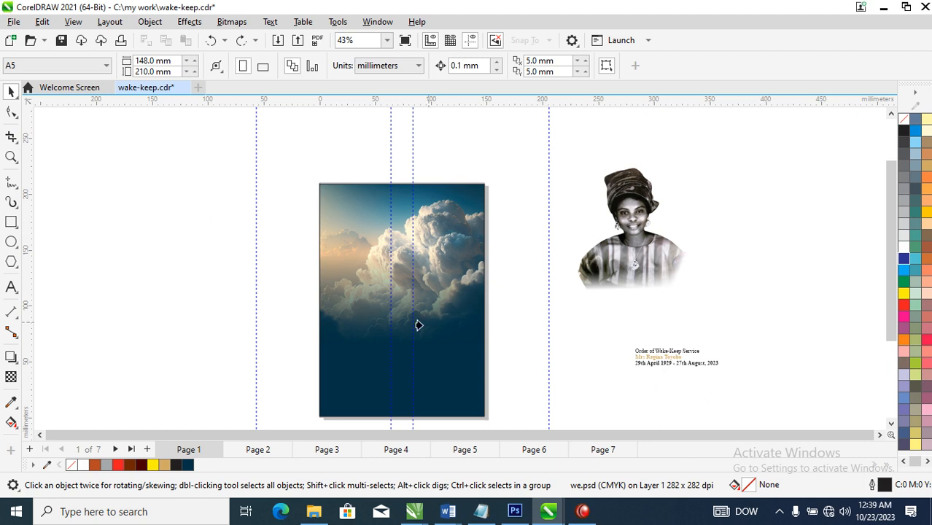
click(350, 252)
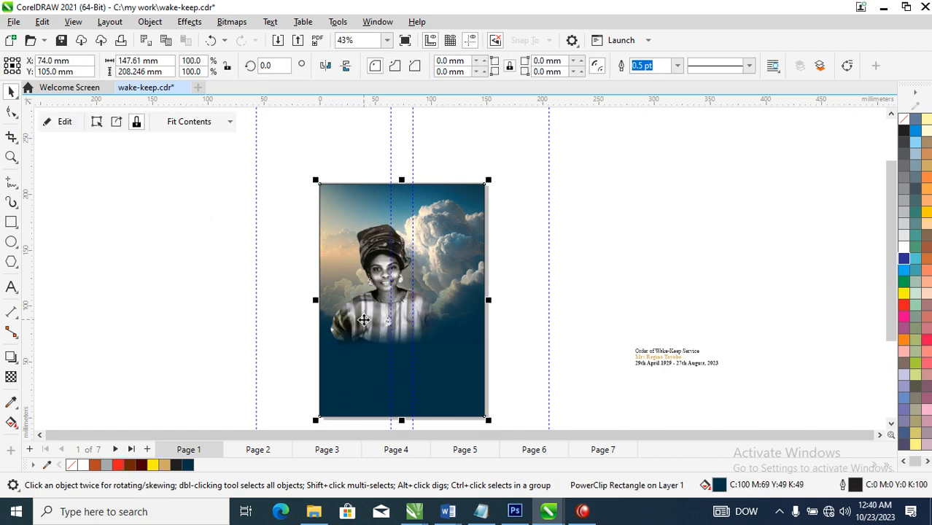
- Edit the page frame's PowerClip contents, moving the portrait lower and raising the cloud picture slightly, and finish editing
right_click(362, 230)
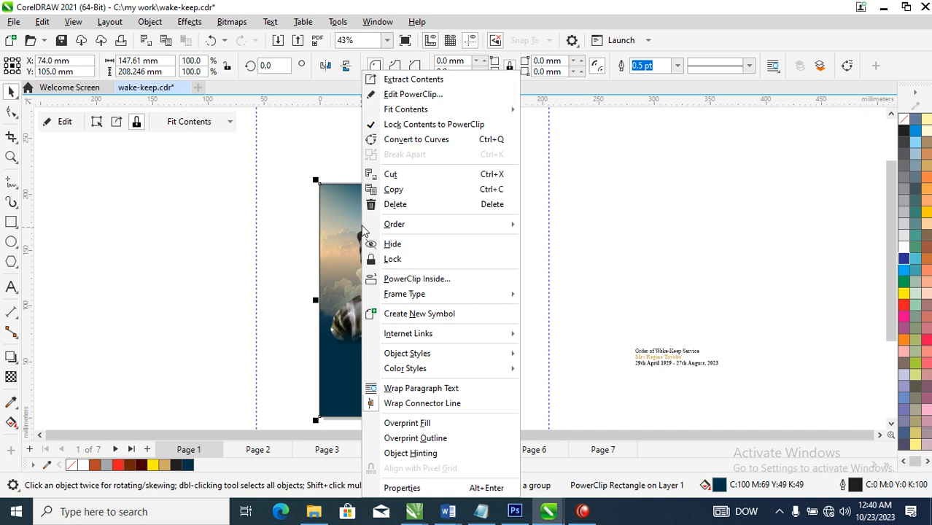
click(432, 95)
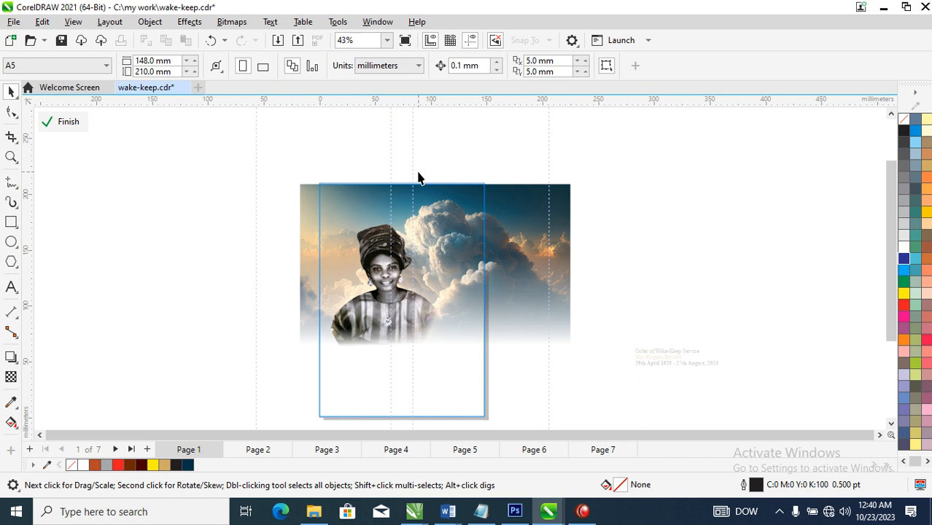
drag(408, 317, 418, 336)
drag(509, 251, 509, 242)
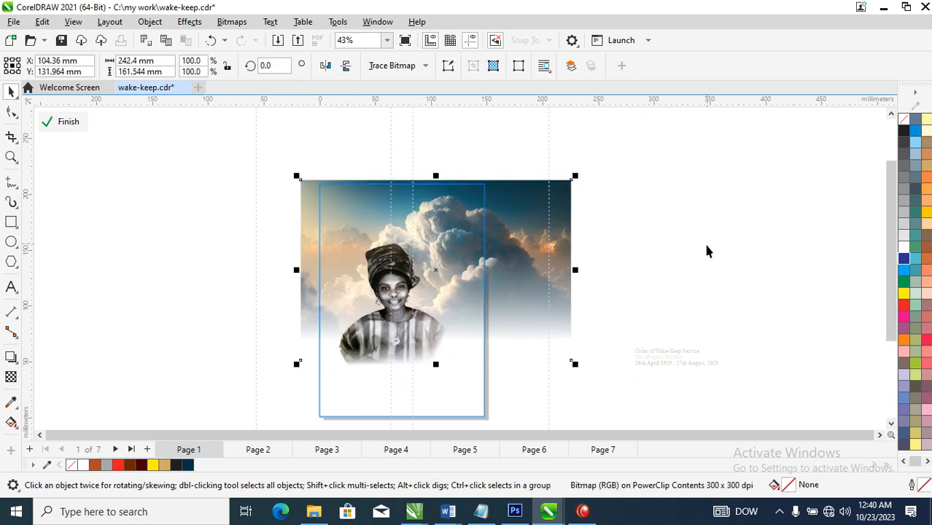
ctrl+click(698, 270)
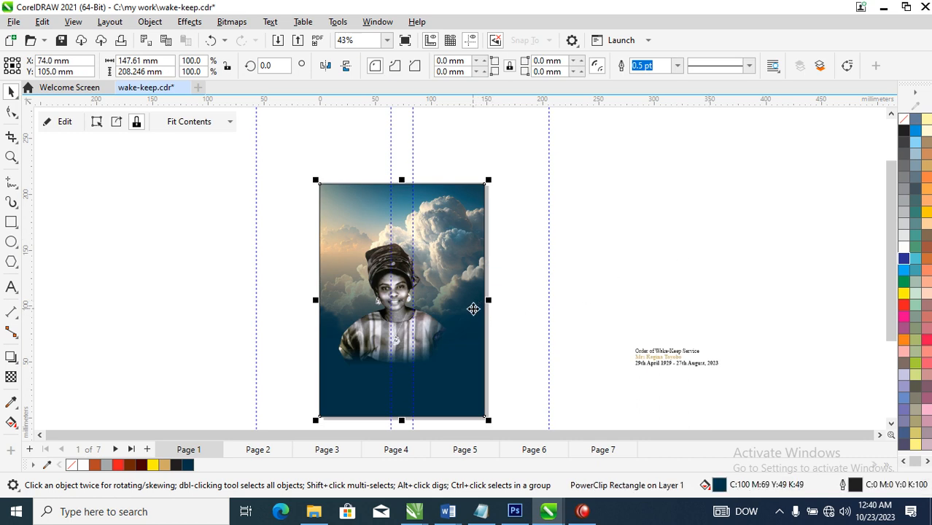
- Enlarge the portrait inside the PowerClip to about 153 × 162 mm and centre the woman across the page
ctrl+click(424, 328)
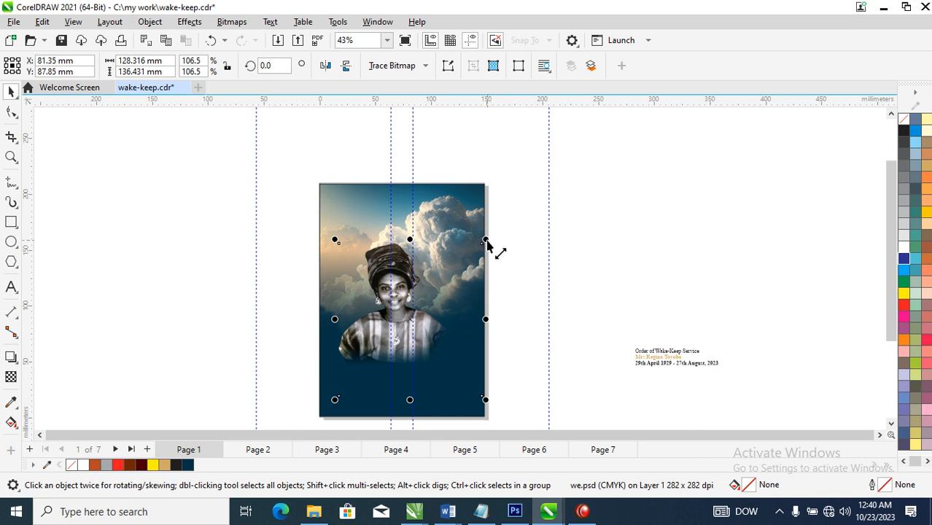
drag(487, 243, 537, 210)
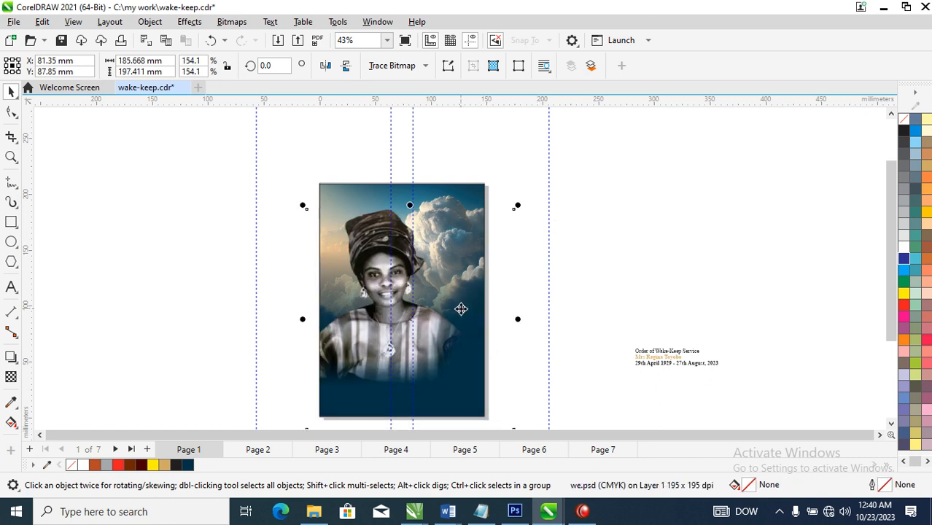
drag(442, 325, 454, 305)
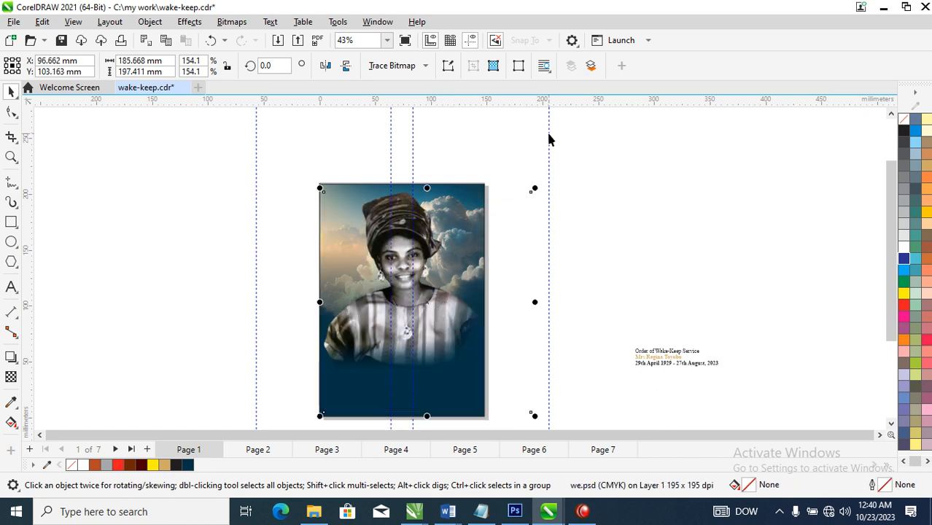
drag(534, 189, 516, 209)
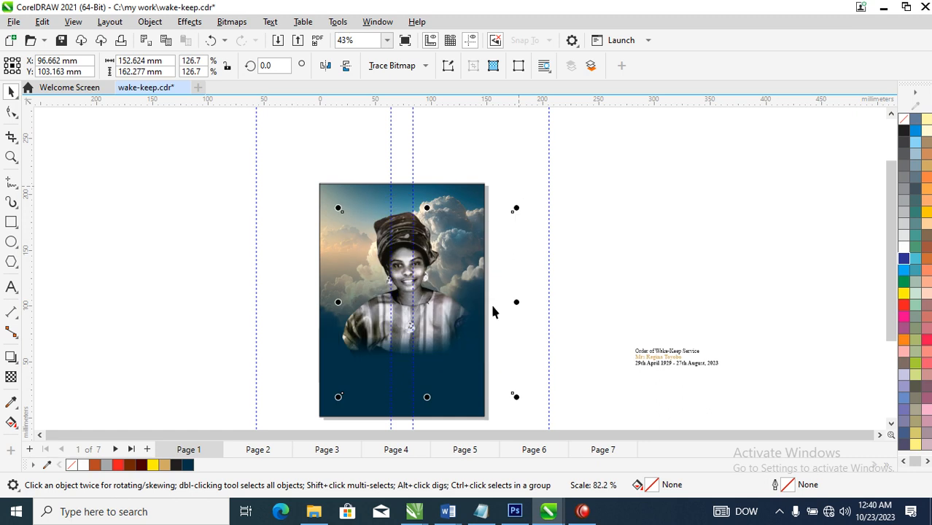
drag(457, 321, 445, 329)
- Move the three-line text block close beside the page and set it in black Trajan Pro
drag(702, 369, 578, 252)
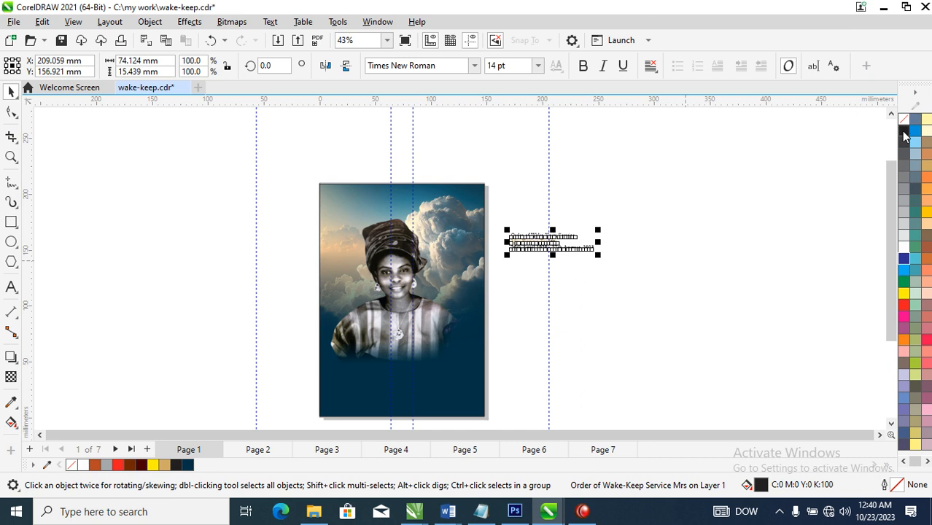
key(z)
drag(275, 151, 670, 311)
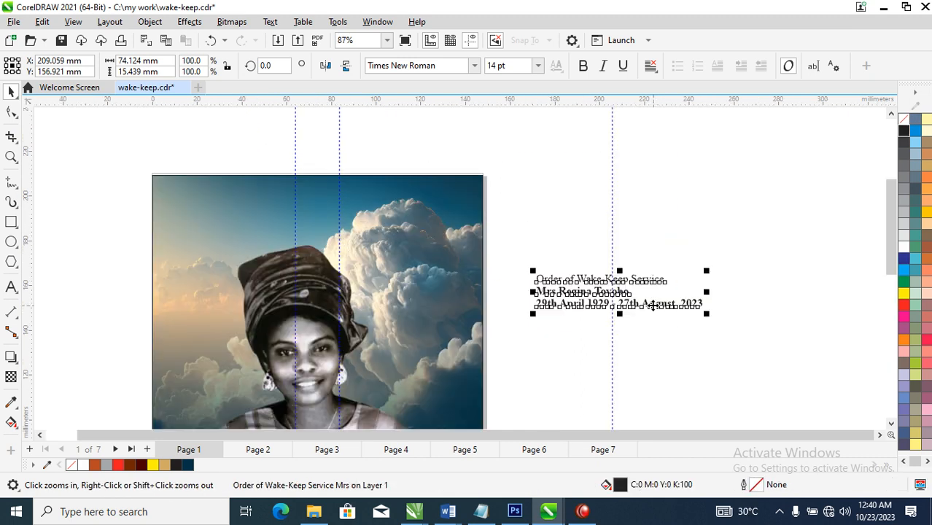
click(467, 67)
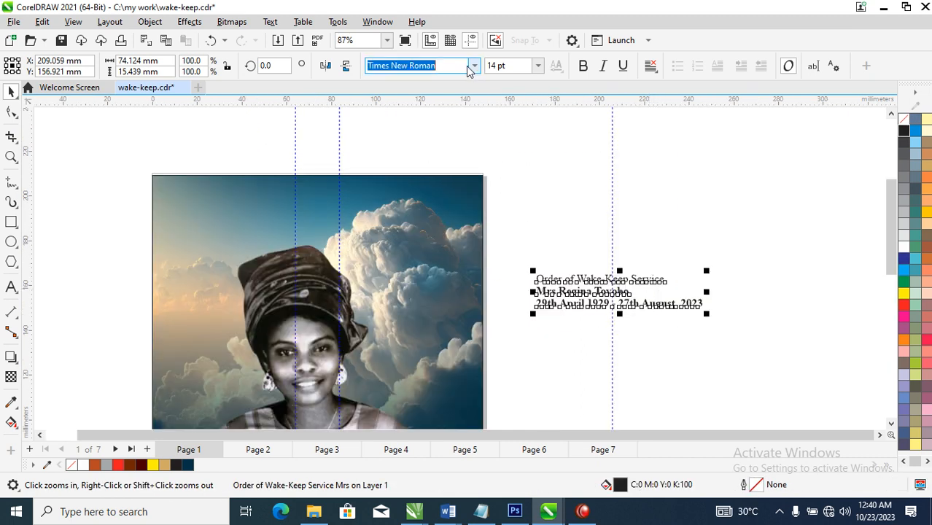
click(474, 67)
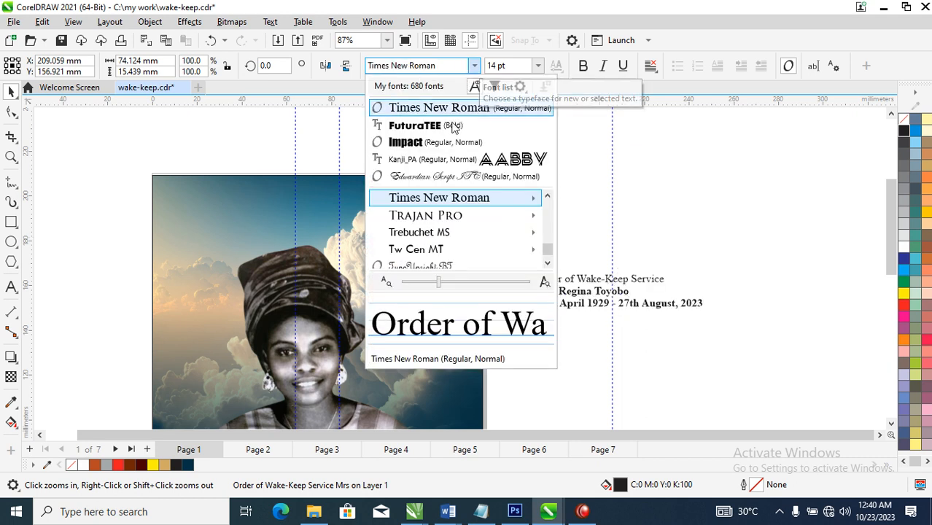
click(428, 217)
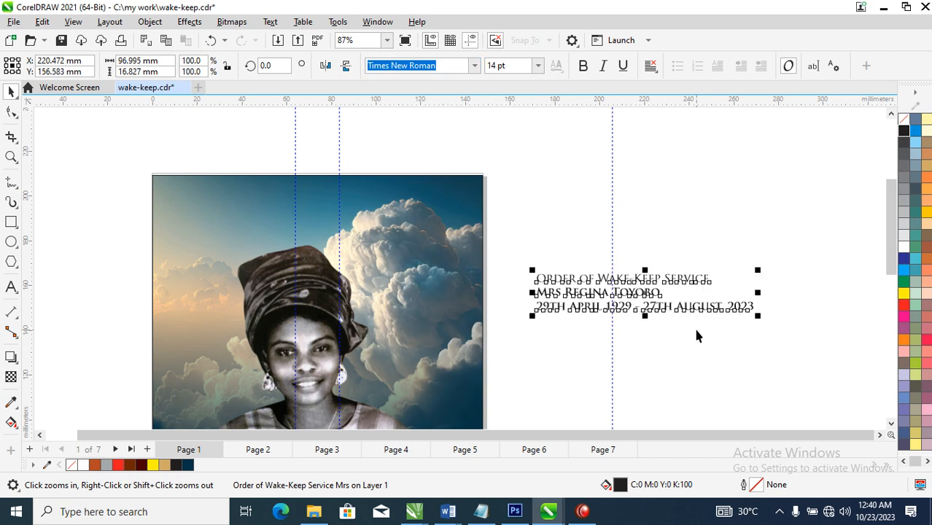
- Break the text block into separate lines and place "Order of Wake-Keep Service" above the portrait in bold white
key(ctrl+k)
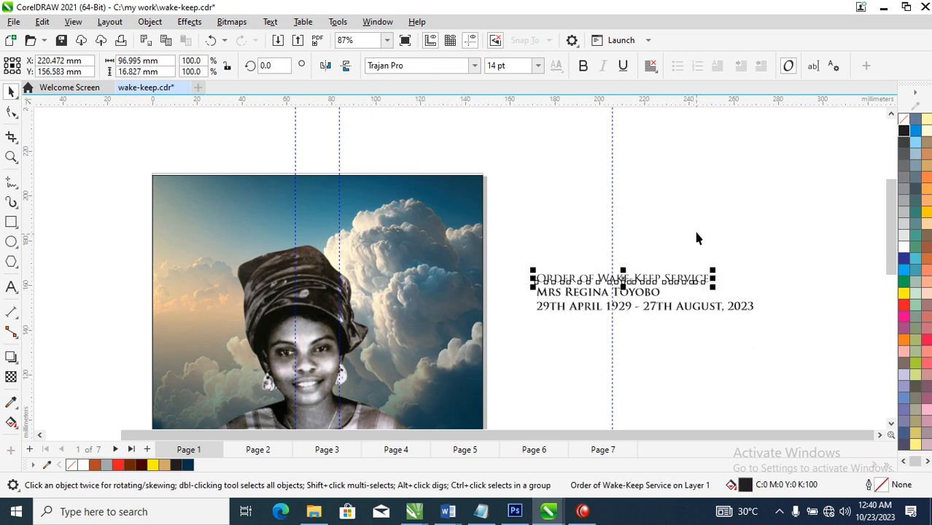
drag(700, 281, 382, 206)
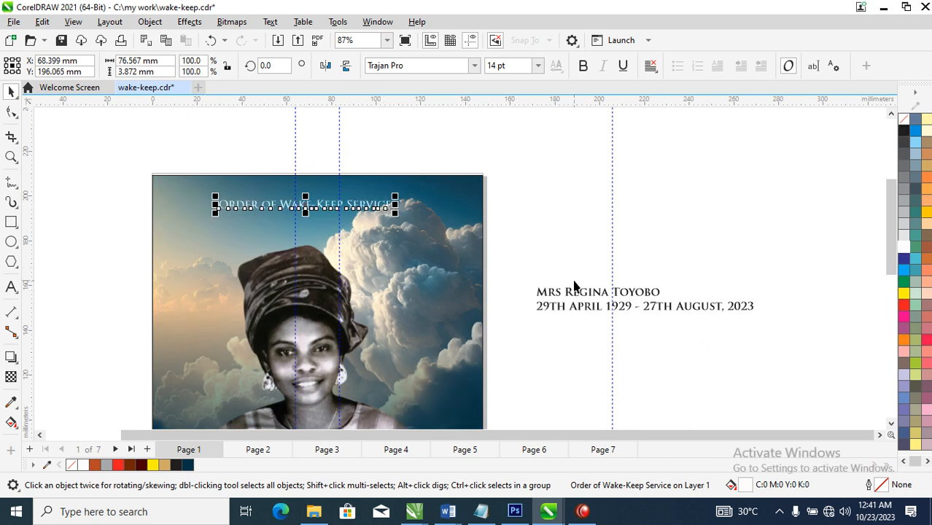
key(z)
drag(105, 159, 548, 292)
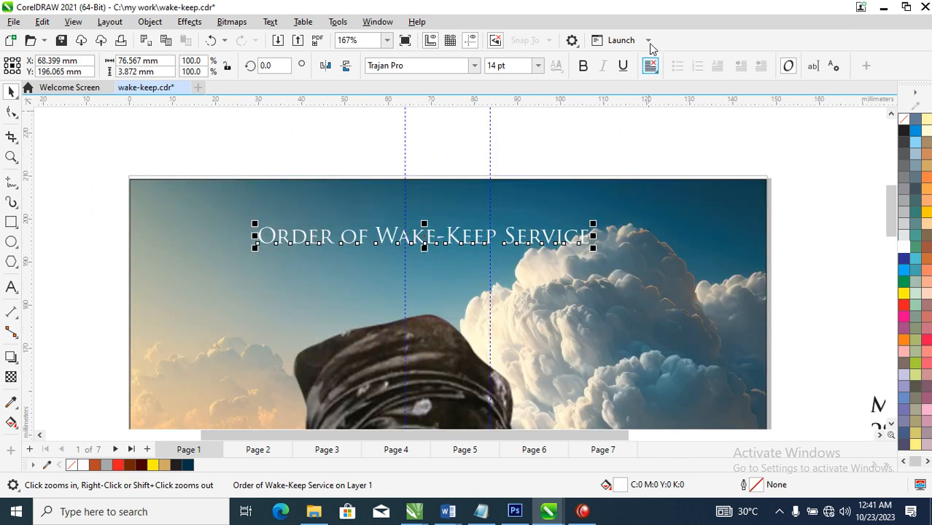
click(582, 67)
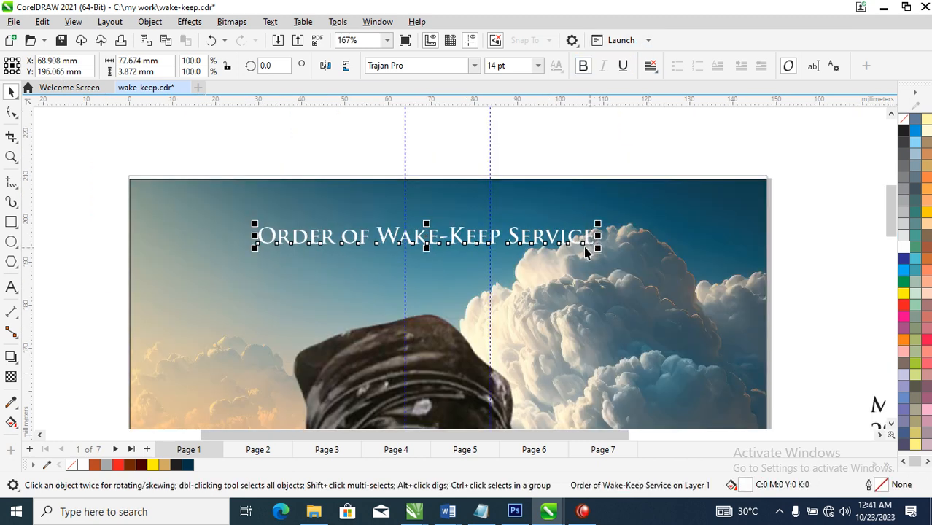
- Put "Service" on its own line in the heading and break the two lines into separate text objects
double_click(514, 233)
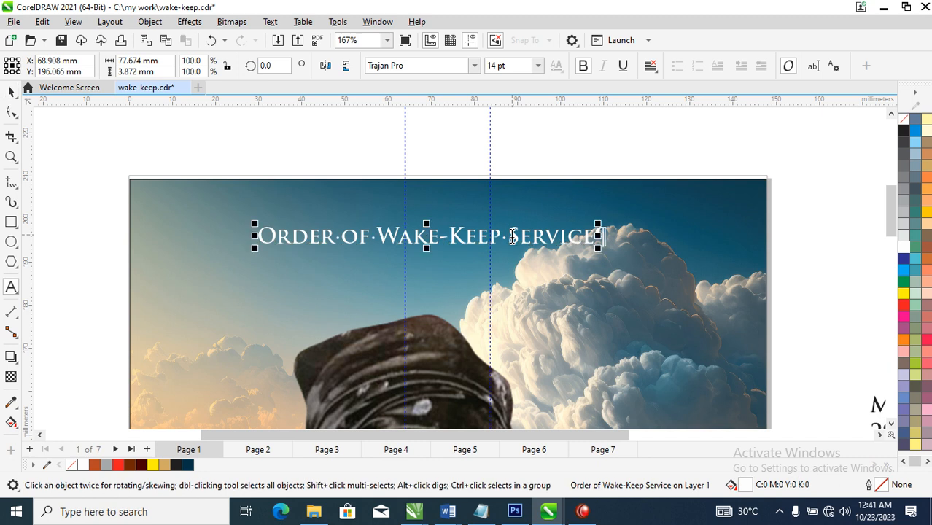
key(Return)
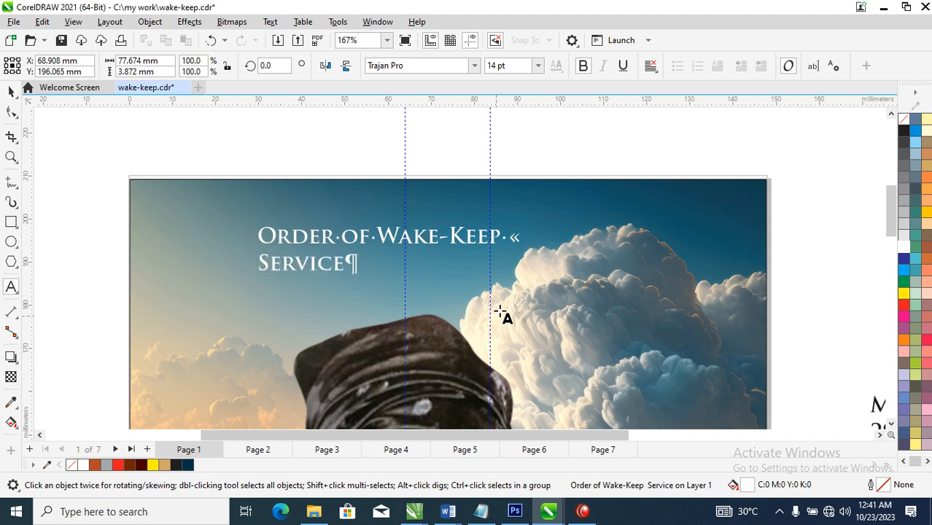
key(ctrl+space)
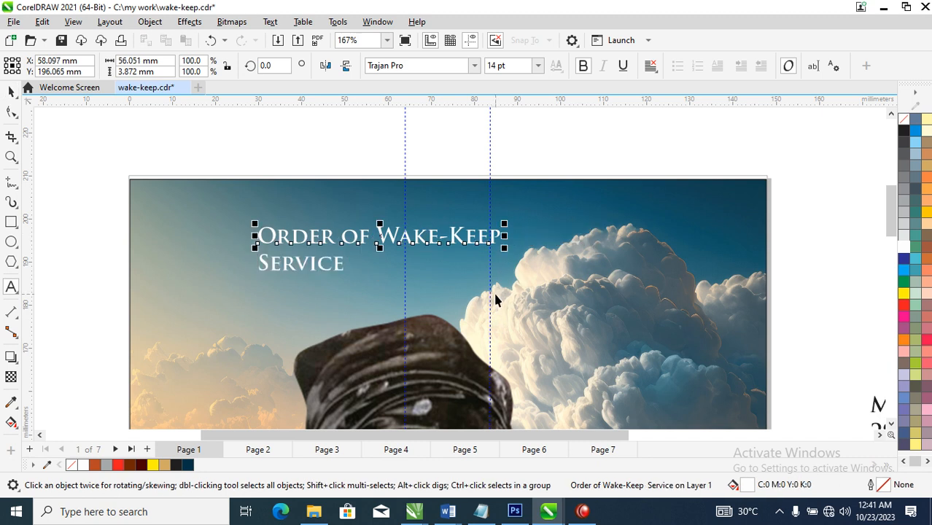
key(ctrl+k)
- Set the word "Service" in Edwardian Script ITC and enlarge it to about 44 pt
click(334, 266)
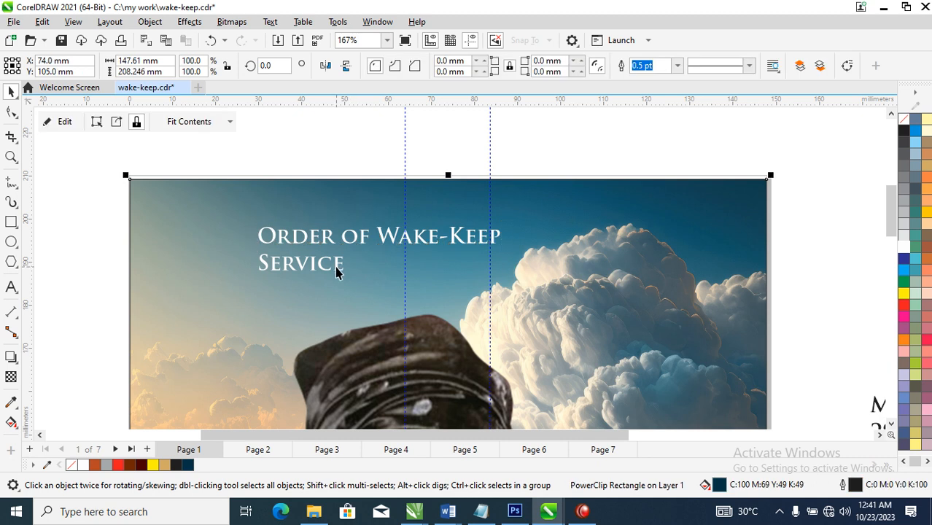
click(337, 266)
click(474, 65)
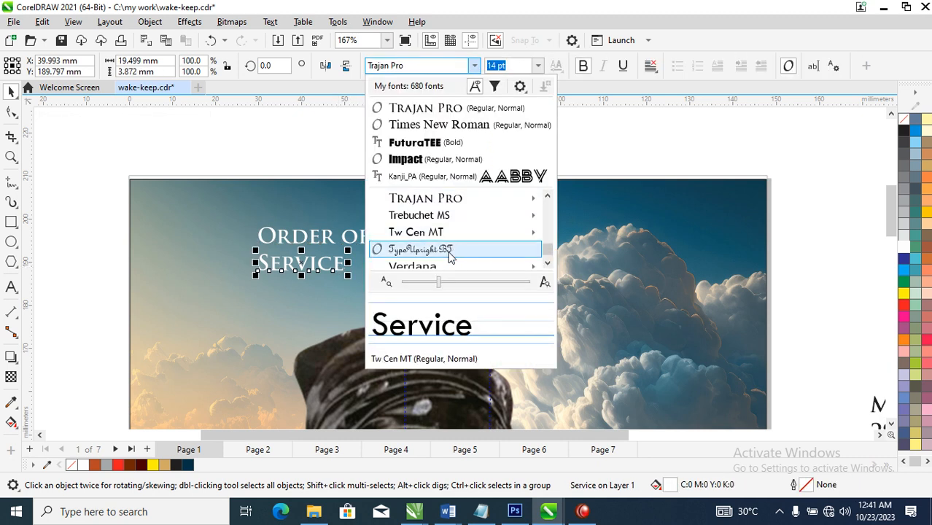
mouse_move(440, 211)
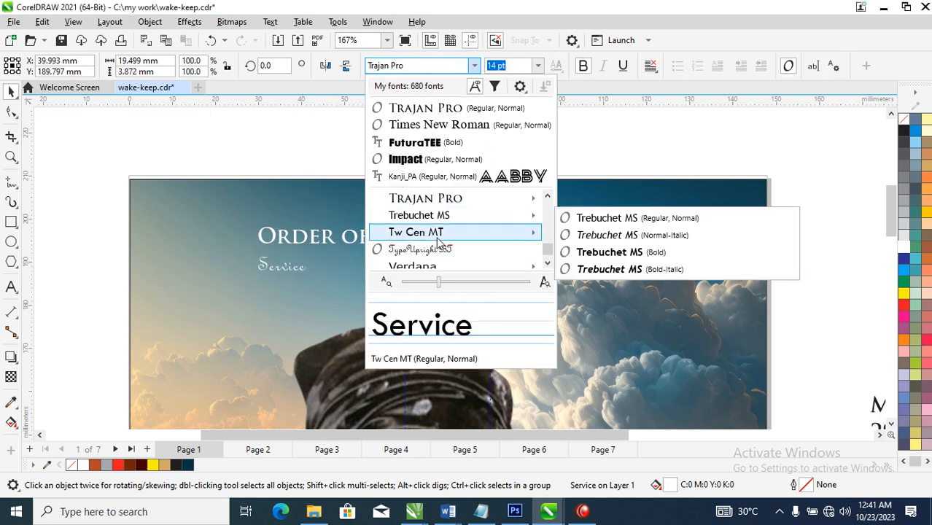
mouse_move(438, 239)
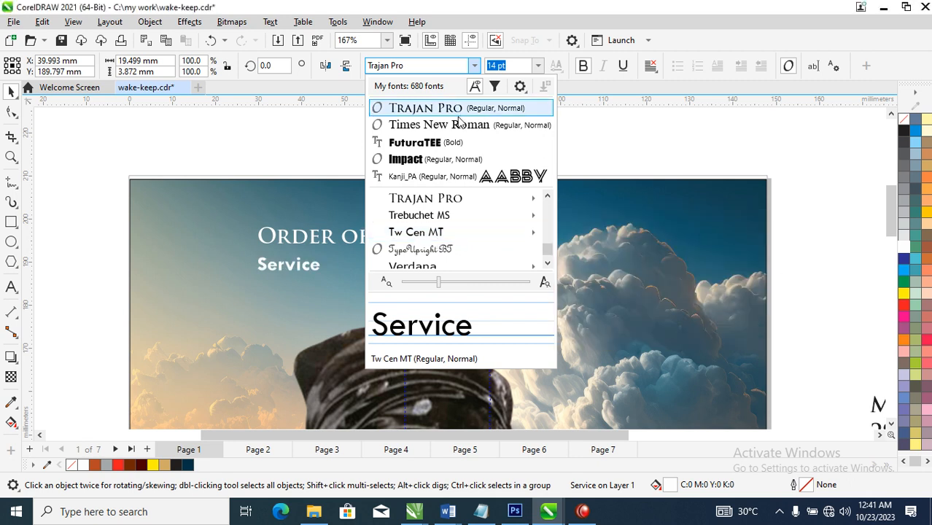
scroll(447, 151, up, 10)
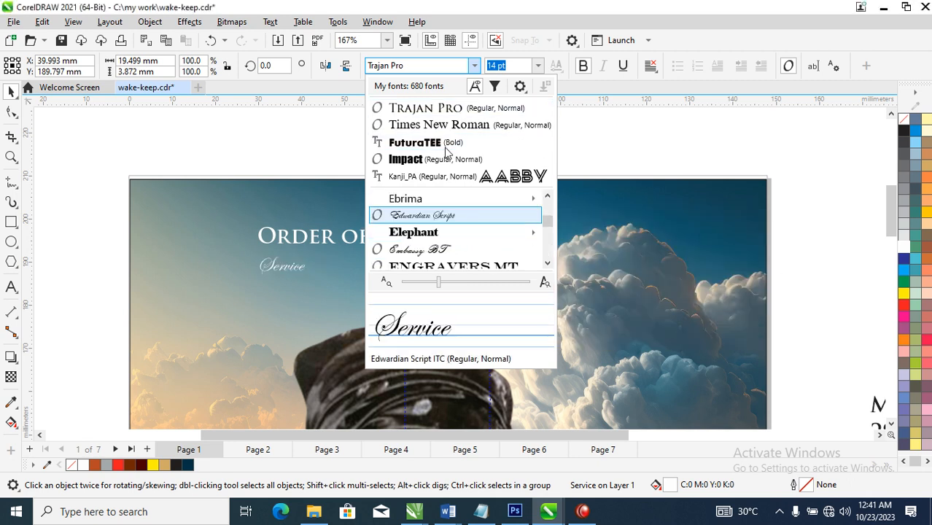
click(437, 215)
click(282, 265)
drag(311, 276, 403, 312)
click(366, 291)
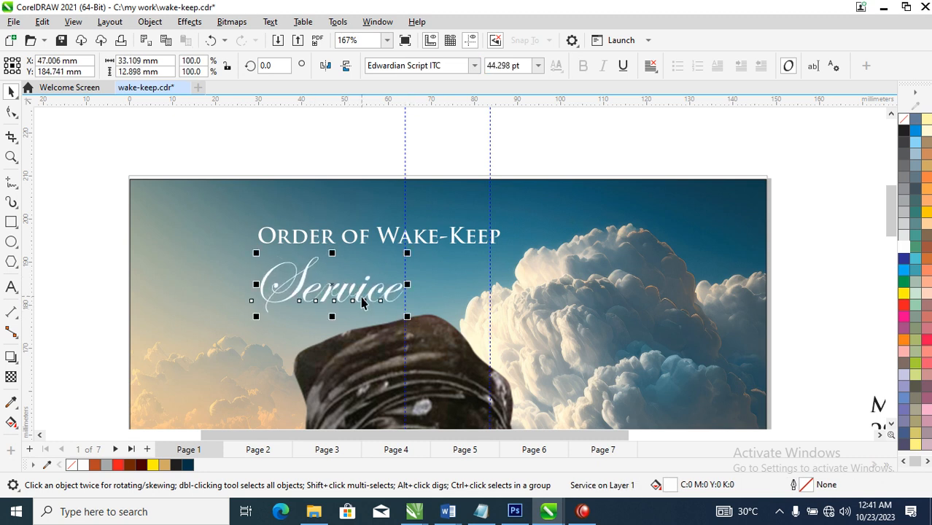
- Change the case of the script word "Service" to lowercase
click(364, 301)
double_click(358, 297)
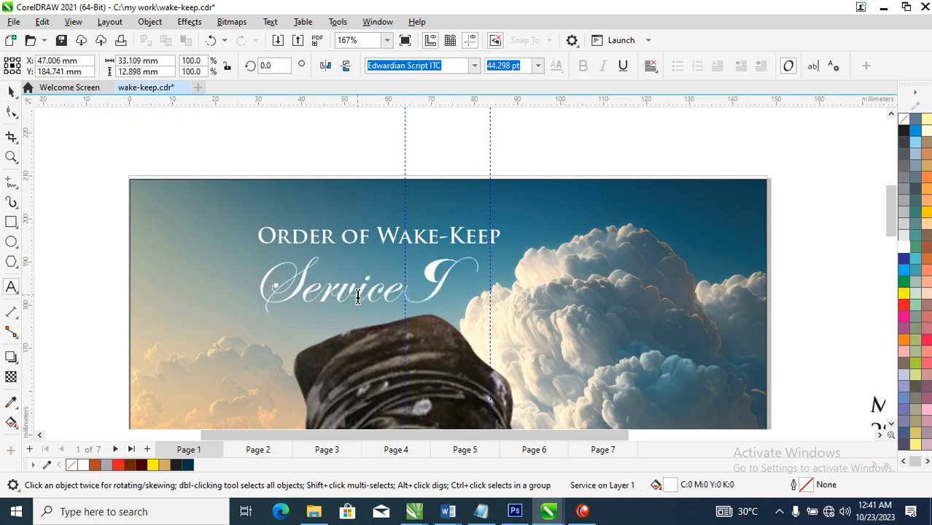
double_click(358, 297)
key(shift+F3)
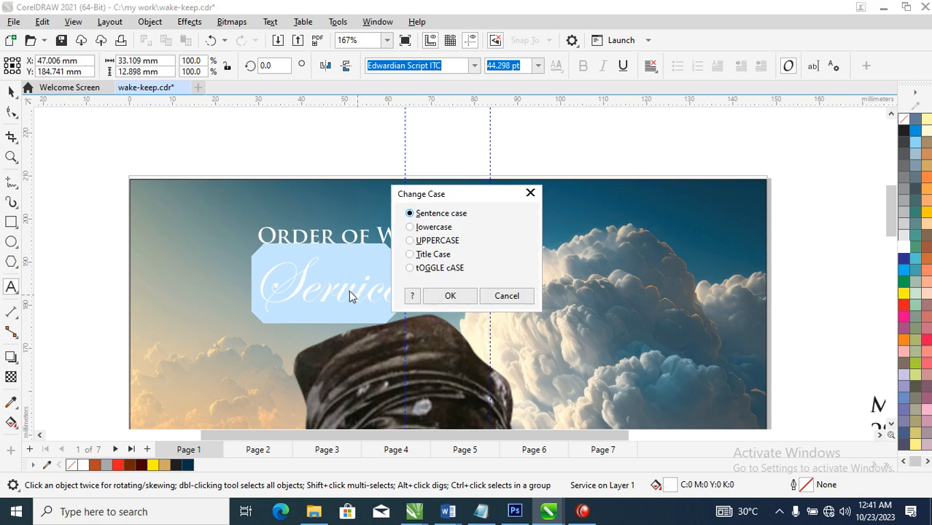
click(410, 226)
click(452, 296)
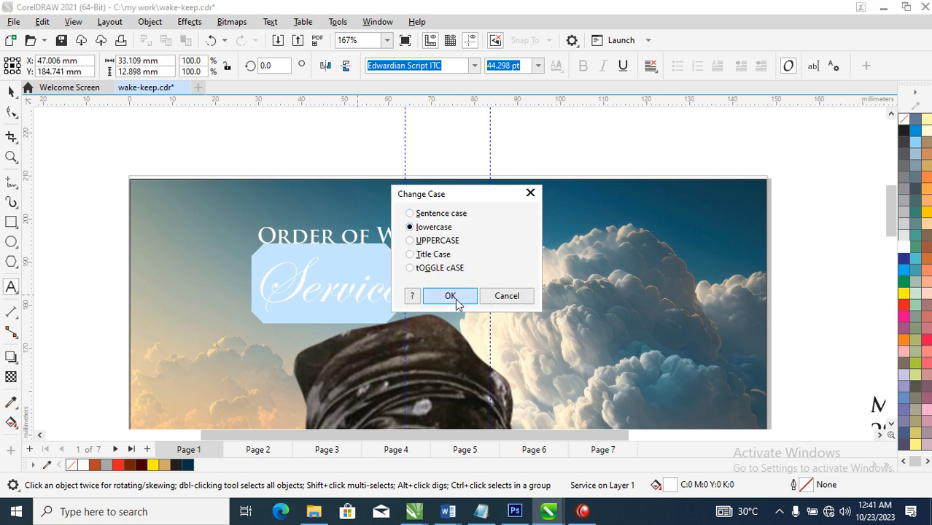
key(ctrl+space)
- Move "service" up beneath "Wake-Keep" and give it a white hairline outline
drag(343, 310, 433, 286)
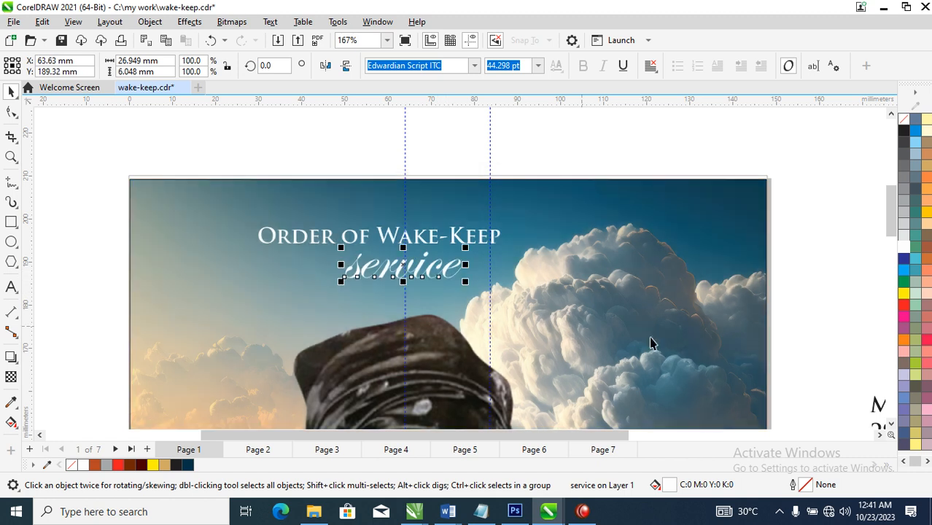
right_click(904, 249)
click(823, 254)
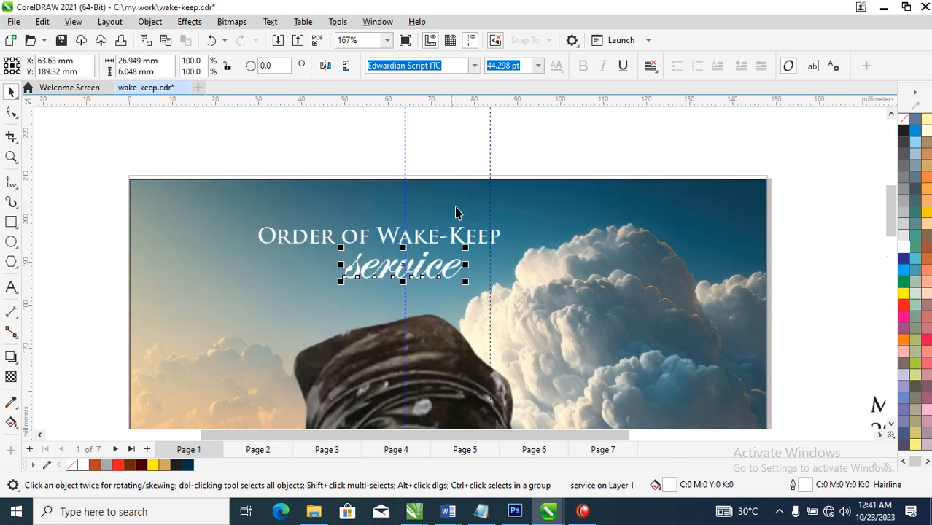
- Enlarge "Order of Wake-Keep" to about 21 pt and break it before "Wake-Keep", with "service" moved down to make room
click(499, 235)
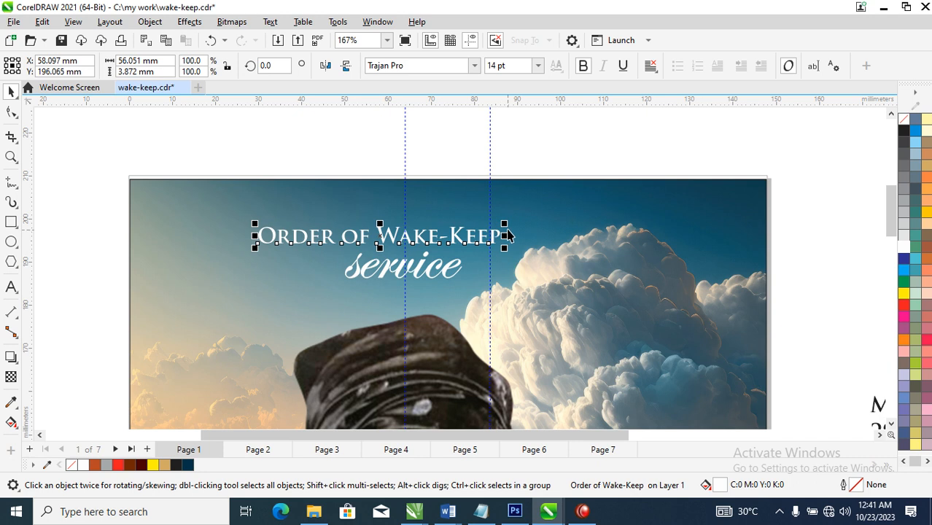
drag(506, 229, 627, 214)
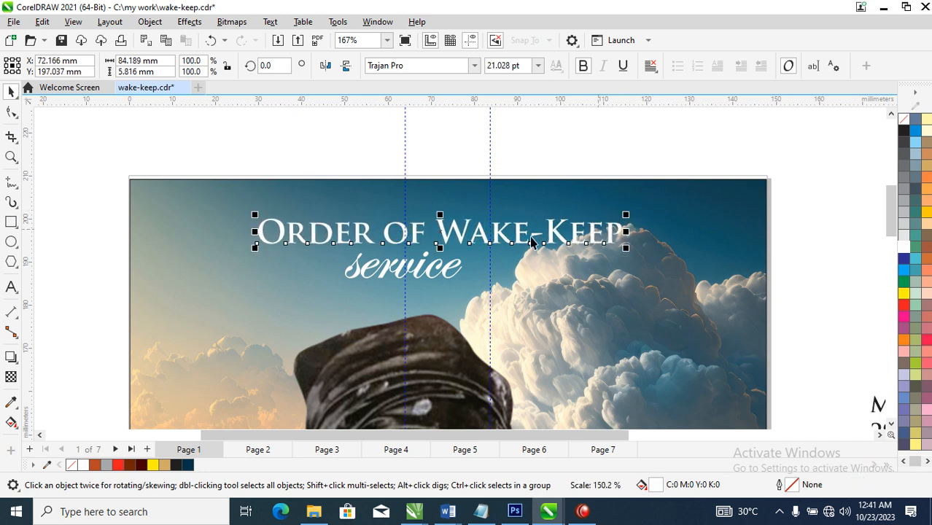
drag(454, 270, 441, 316)
key(ctrl+z)
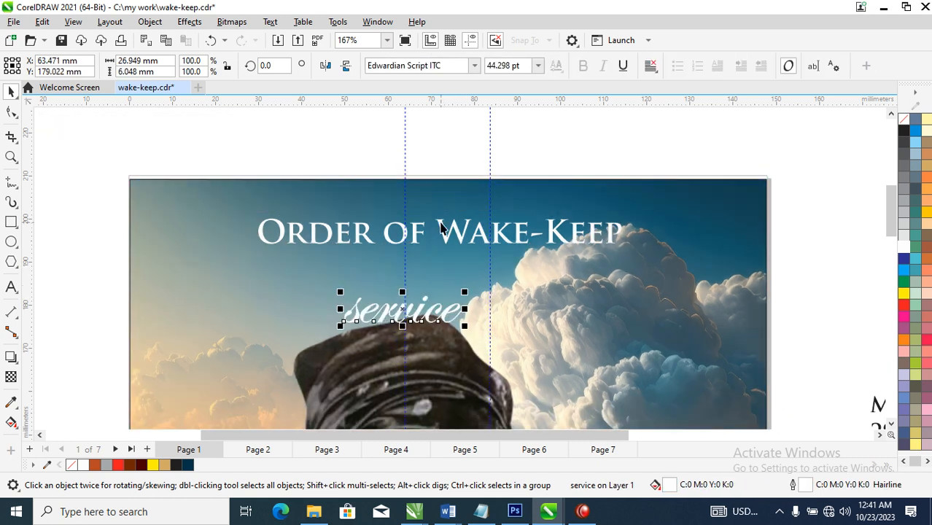
double_click(440, 230)
key(shift+Return)
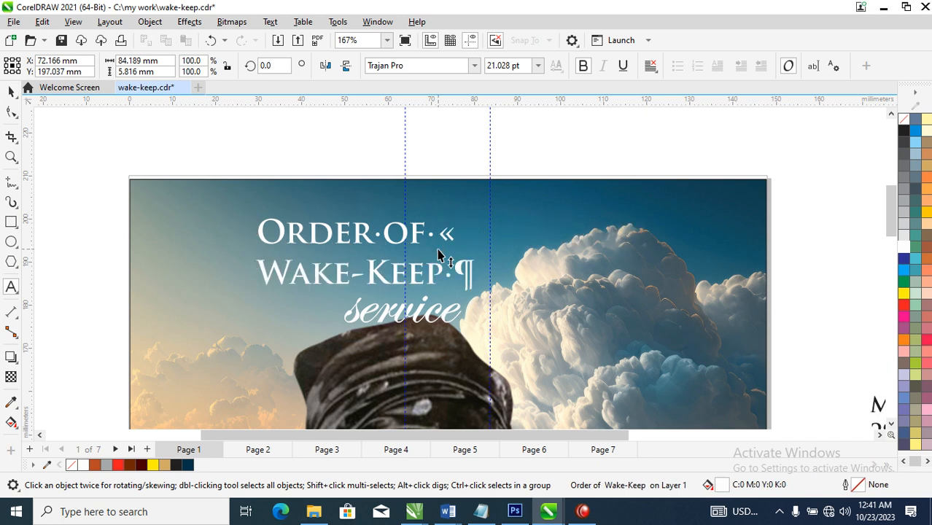
- Break the title into separate lines, enlarge "Wake-Keep" to about 40 pt and move "Order of" up to the middle above it
key(Escape)
key(ctrl+k)
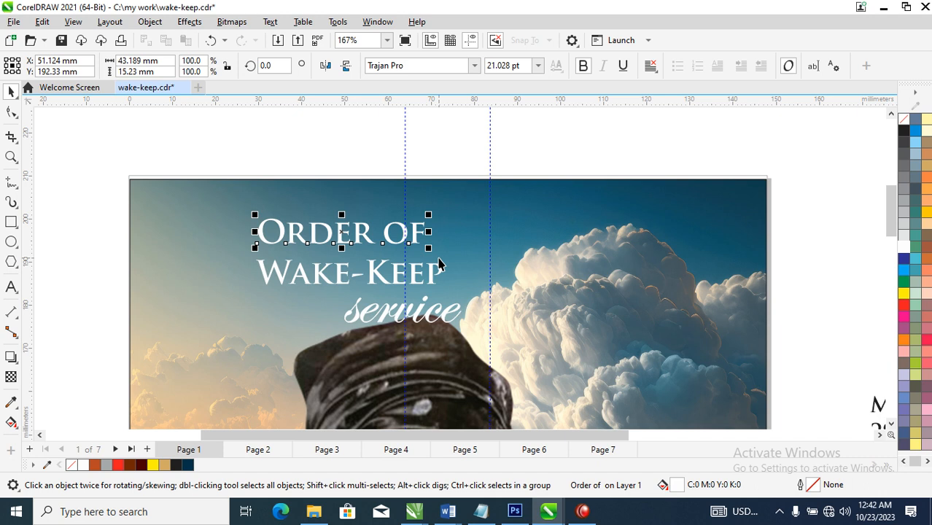
click(445, 272)
drag(451, 257, 620, 199)
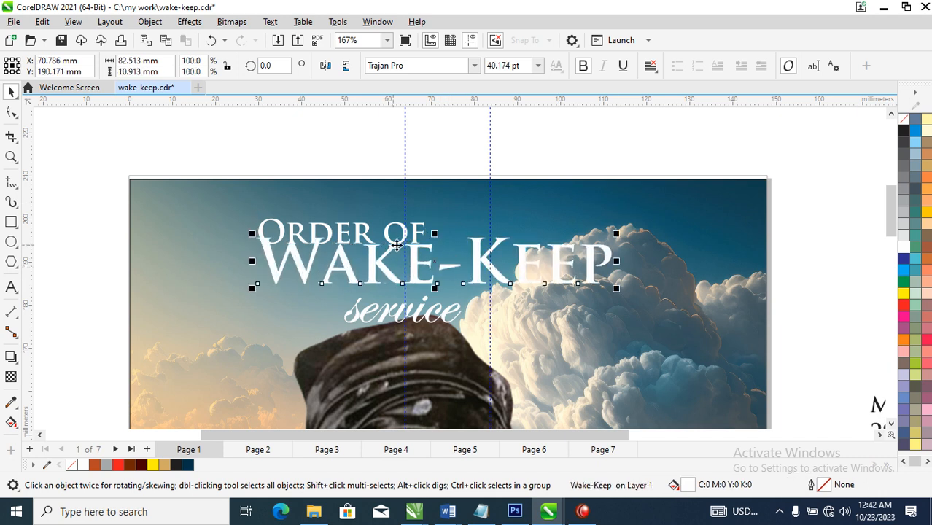
drag(413, 241, 512, 228)
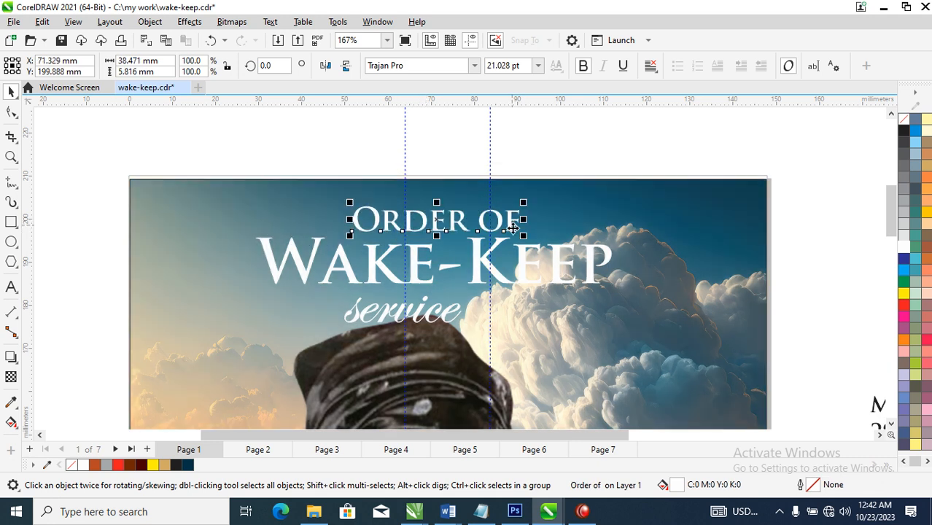
- Give "Wake-Keep" a vertical white-grey-white fountain fill and a white hairline outline
click(498, 279)
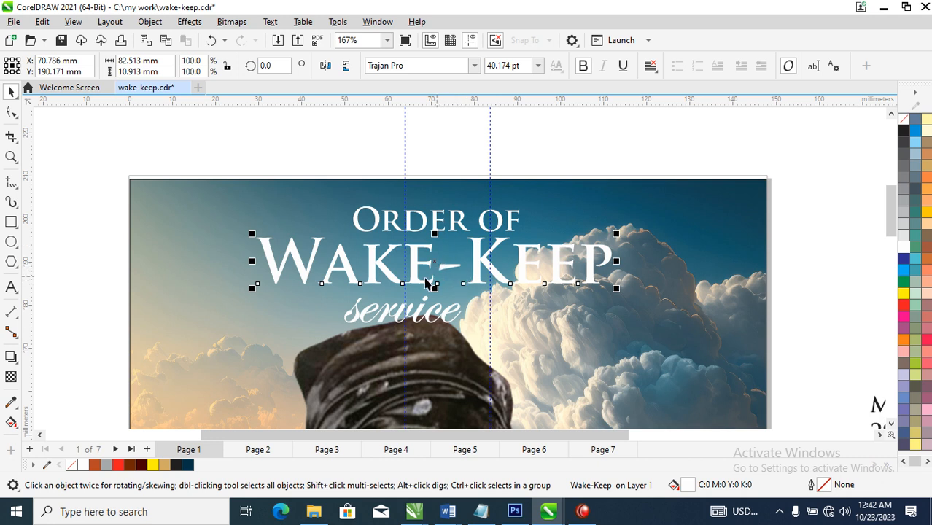
click(11, 421)
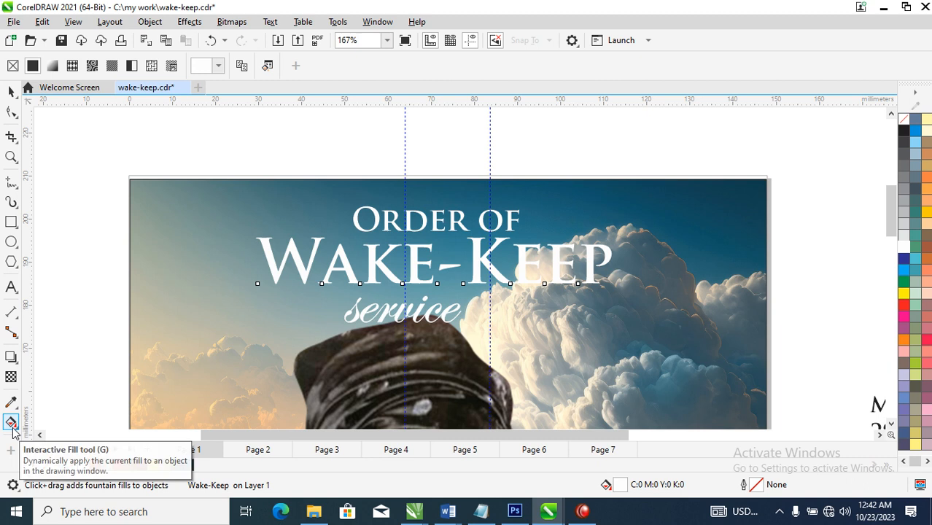
drag(475, 240, 474, 286)
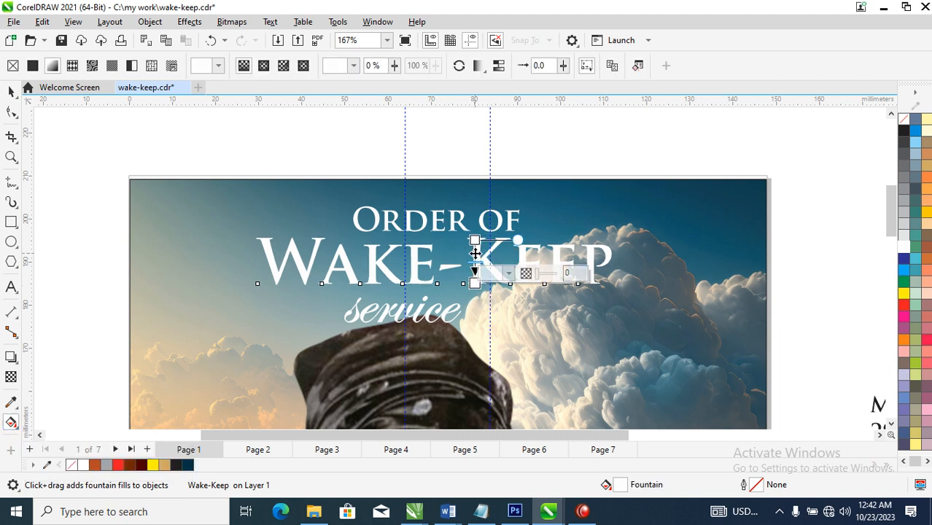
click(474, 251)
drag(903, 178, 475, 253)
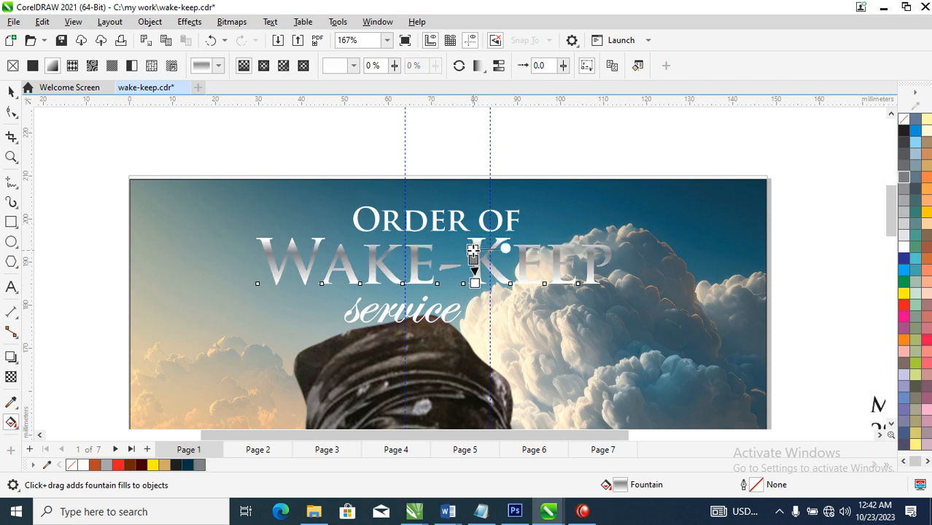
click(500, 284)
key(space)
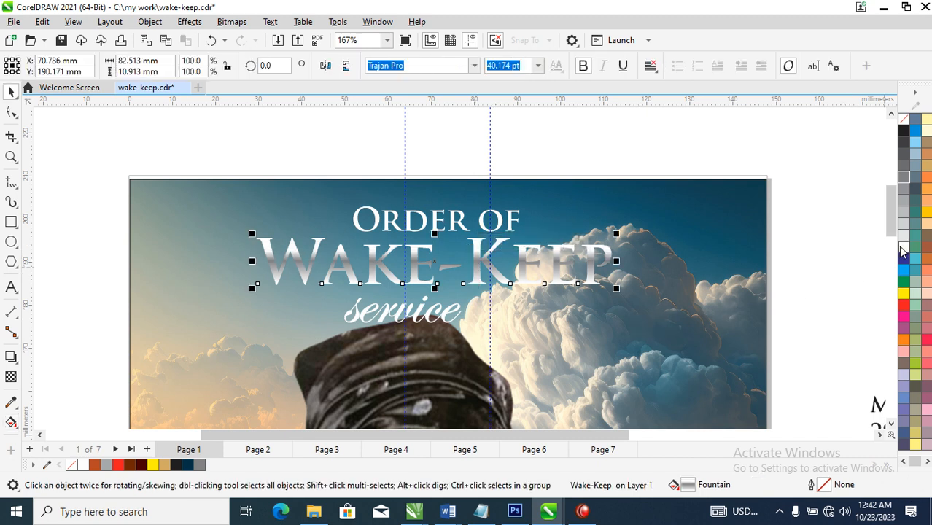
right_click(904, 250)
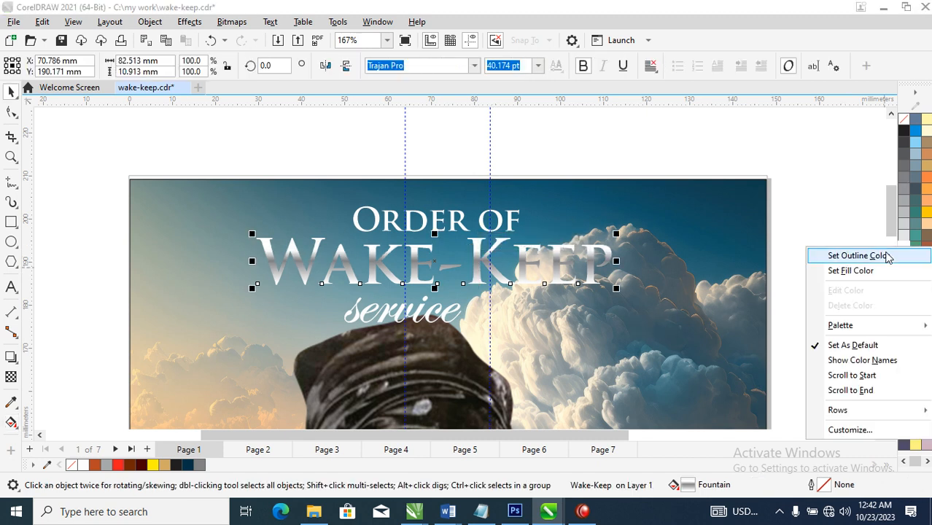
click(881, 255)
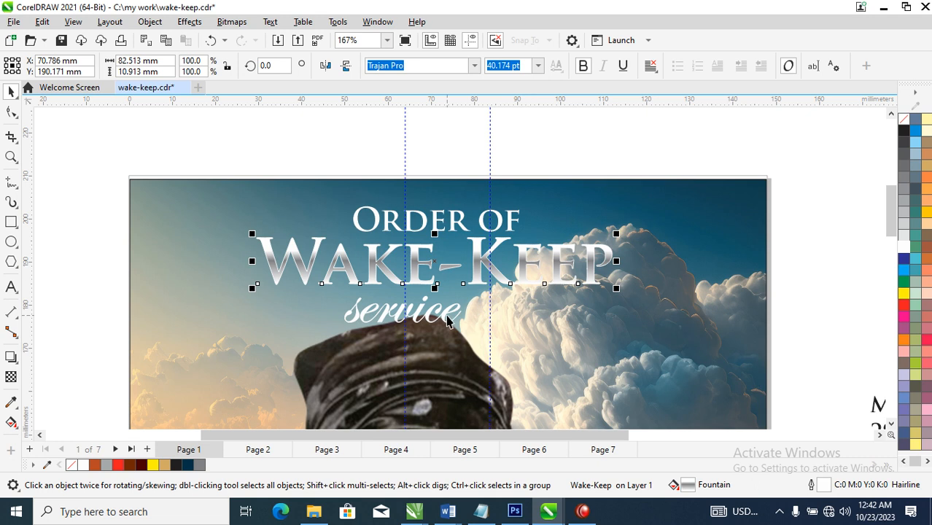
- Enlarge "service" to about 67 pt beneath "Wake-Keep" and reduce "Order of" to about 17.5 pt, placed close above it
drag(442, 318, 535, 278)
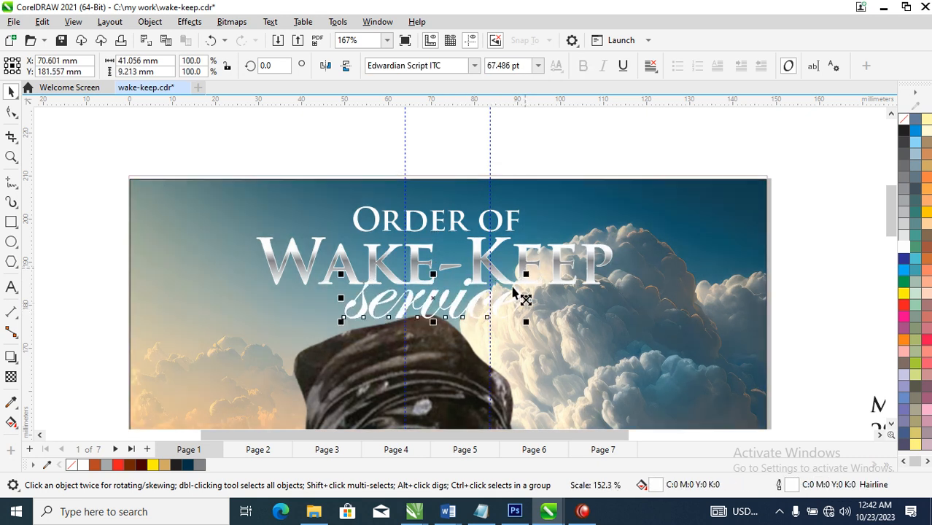
click(514, 213)
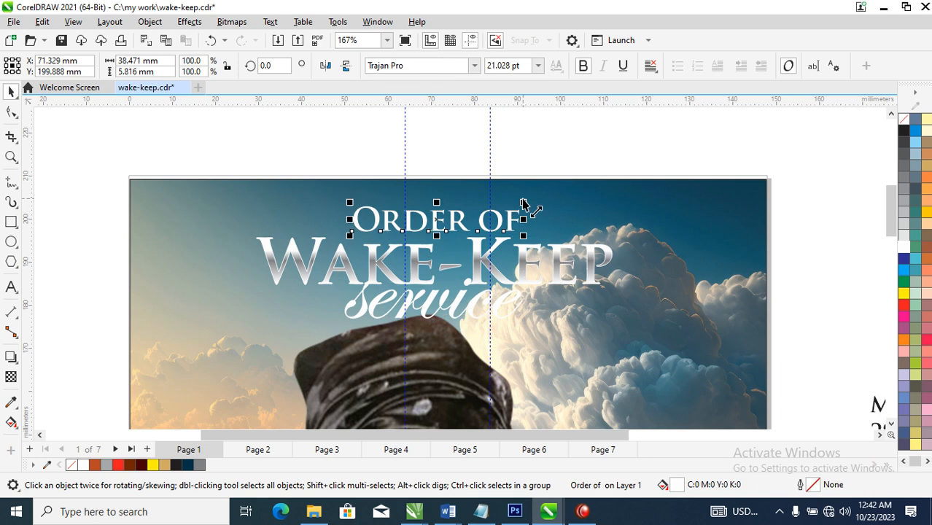
drag(523, 204, 510, 206)
drag(450, 241, 448, 247)
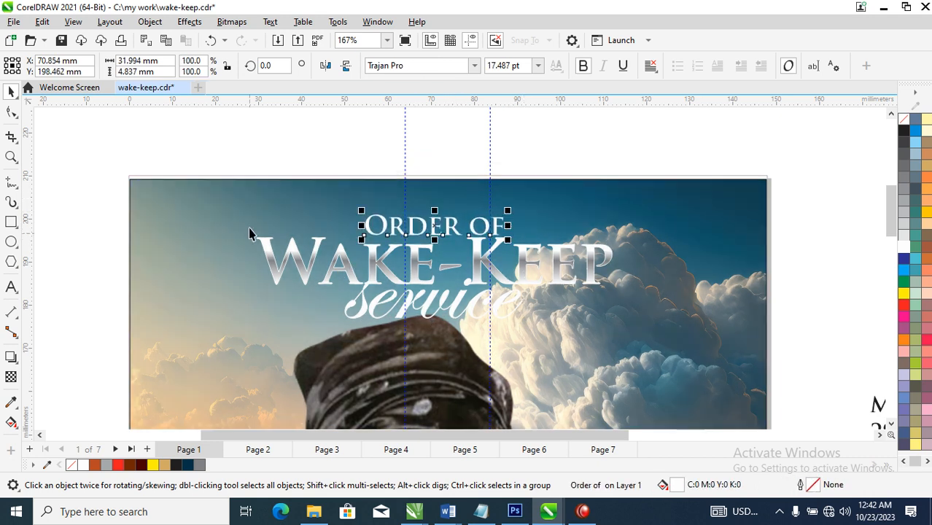
- Align the three title lines on a common vertical centre and group them
drag(199, 161, 767, 359)
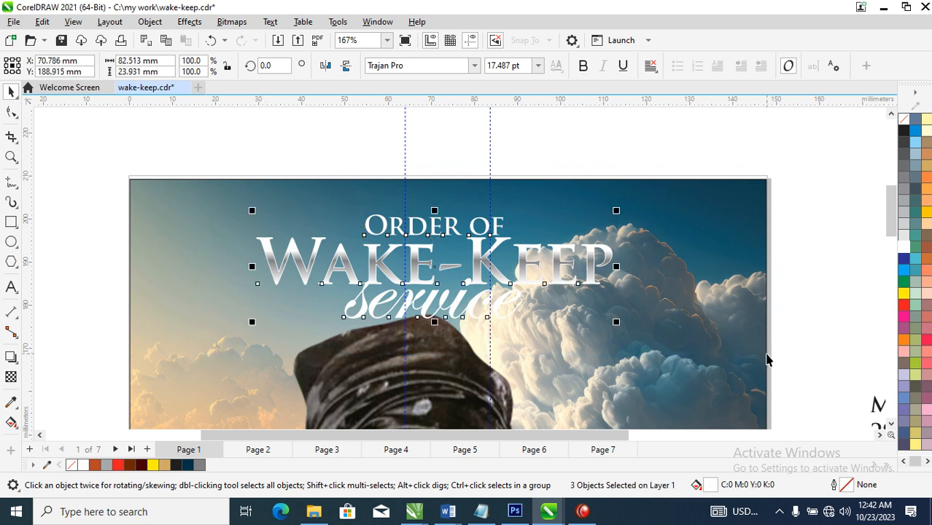
key(c)
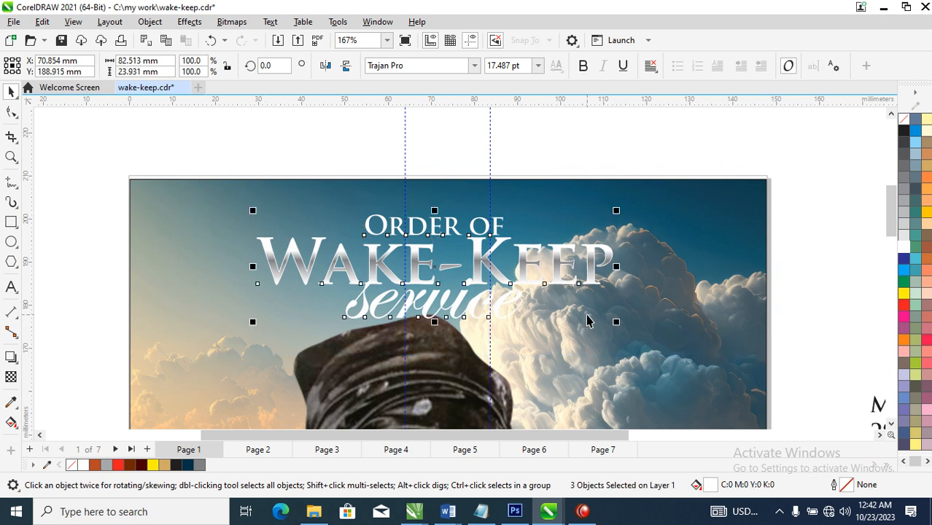
key(ctrl+g)
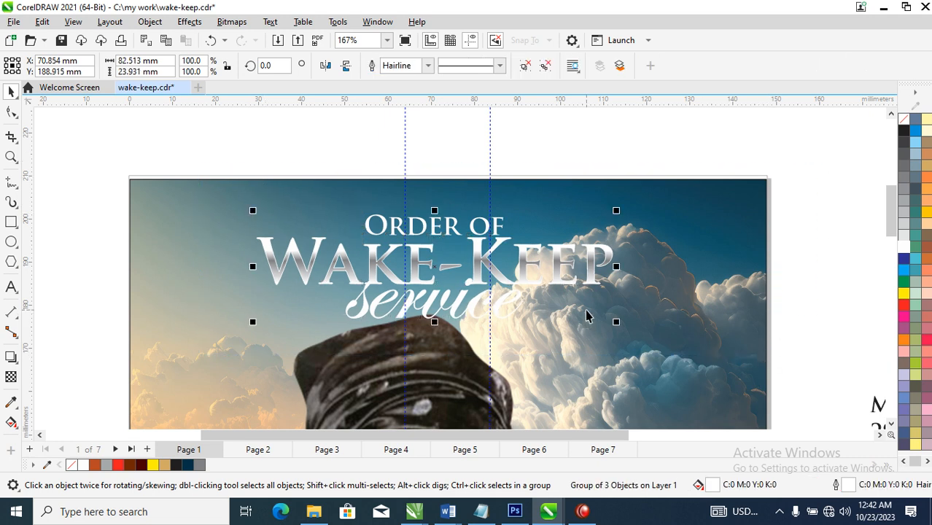
- Apply a Multiply drop shadow cast diagonally down from the title group, with its opacity set to 90
click(12, 357)
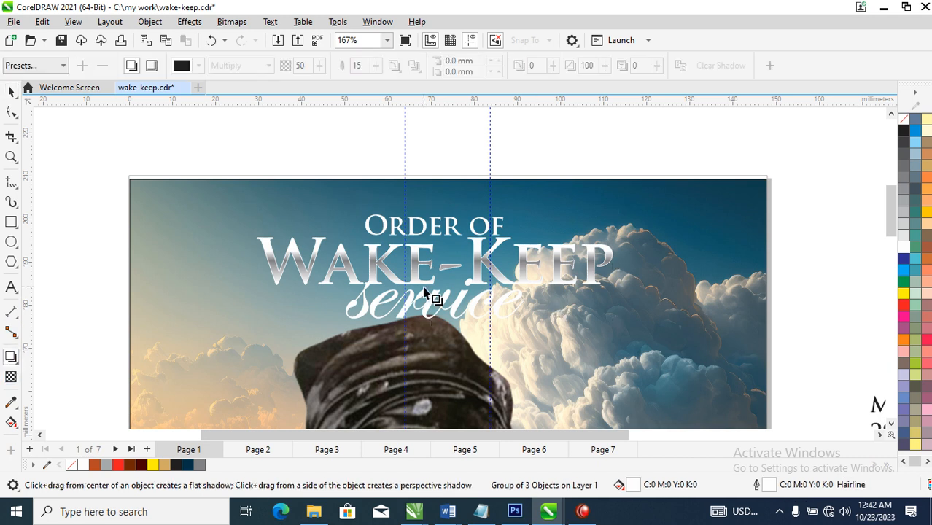
drag(435, 266, 471, 328)
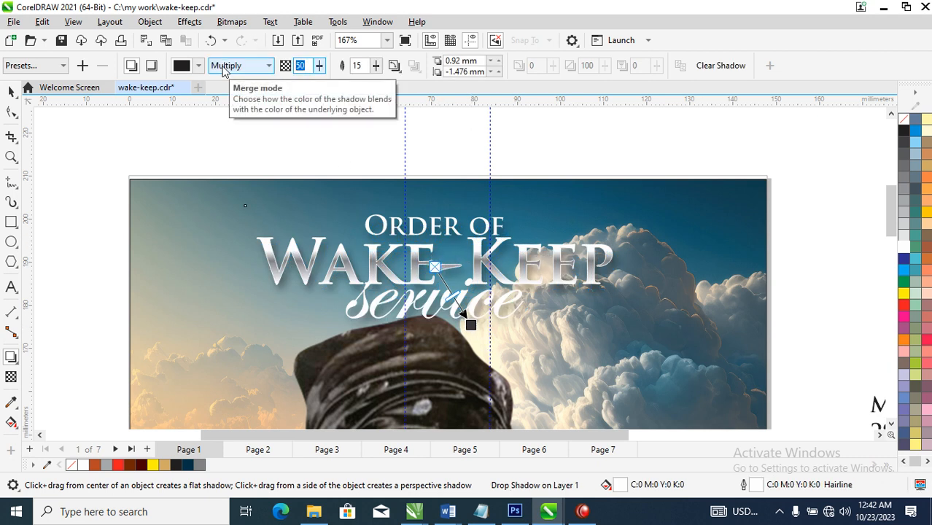
text(90)
key(Return)
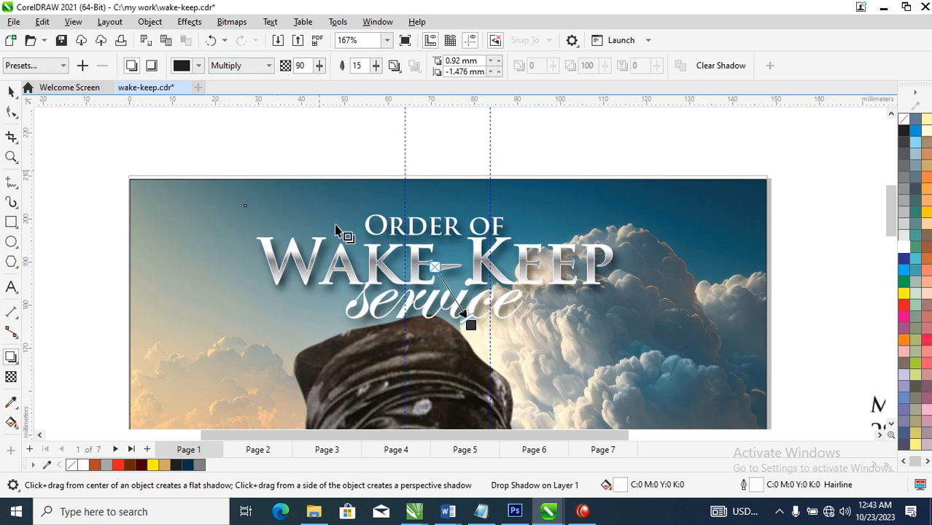
- Break the drop shadow apart from the title and group the shadow and title together
click(149, 21)
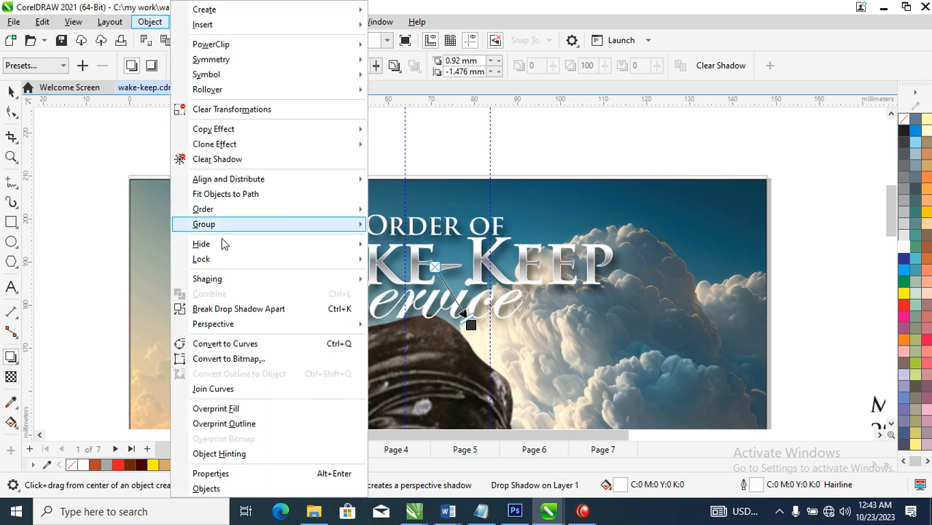
click(247, 315)
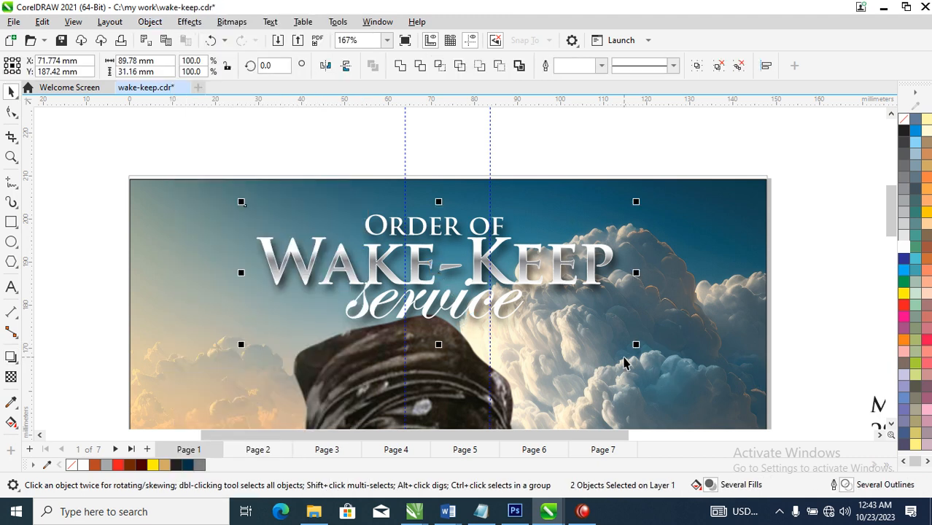
key(ctrl+g)
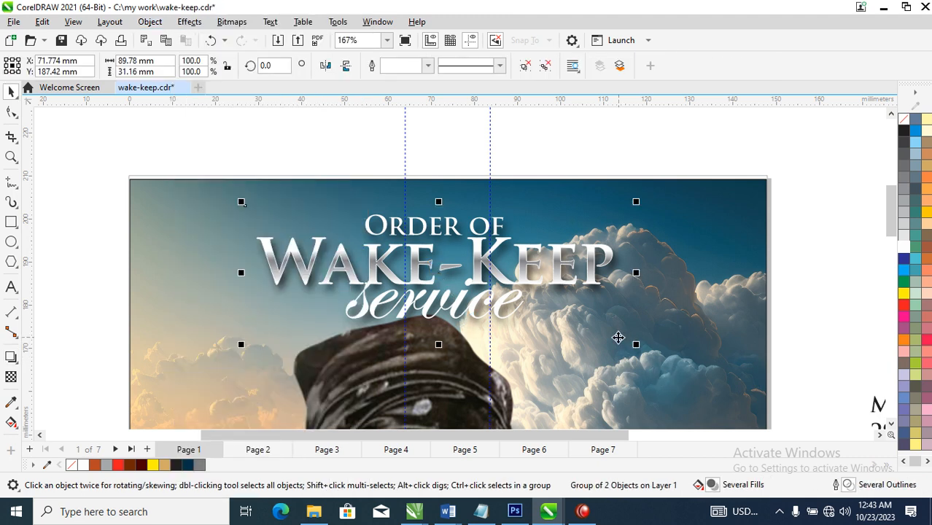
- Centre the title group horizontally on the cover frame
scroll(618, 332, down, 4)
key(z)
drag(329, 237, 876, 504)
shift+click(501, 270)
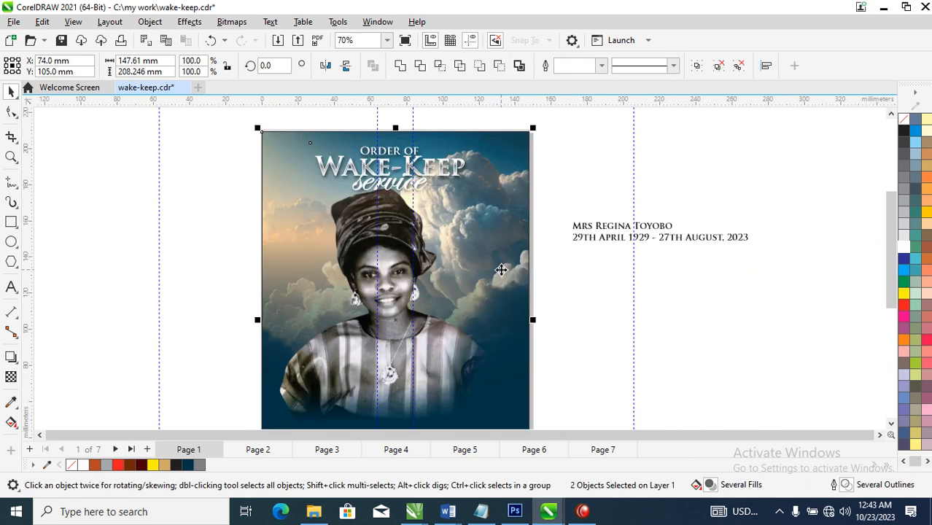
key(c)
- Scale the portrait down to about 132 mm wide and reposition it beneath the title
click(574, 188)
drag(340, 234, 353, 254)
drag(574, 205, 554, 223)
drag(471, 368, 473, 354)
scroll(493, 315, down, 2)
key(z)
drag(319, 162, 688, 406)
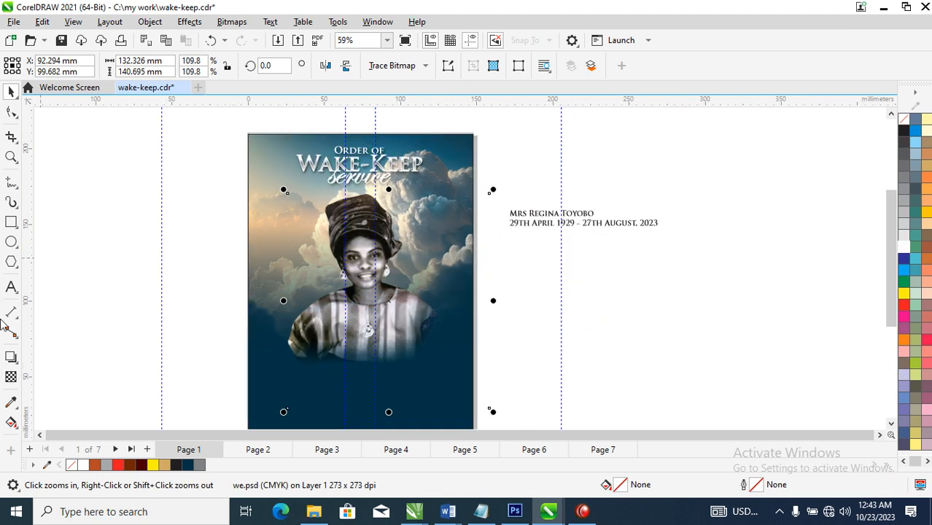
- Draw a rectangle about 181 × 51 mm across the cover's upper edge and fill it with the dark blue C100 M69 Y49 K49
click(11, 221)
mouse_move(234, 122)
mouse_down()
mouse_move(374, 194)
mouse_move(514, 203)
mouse_up()
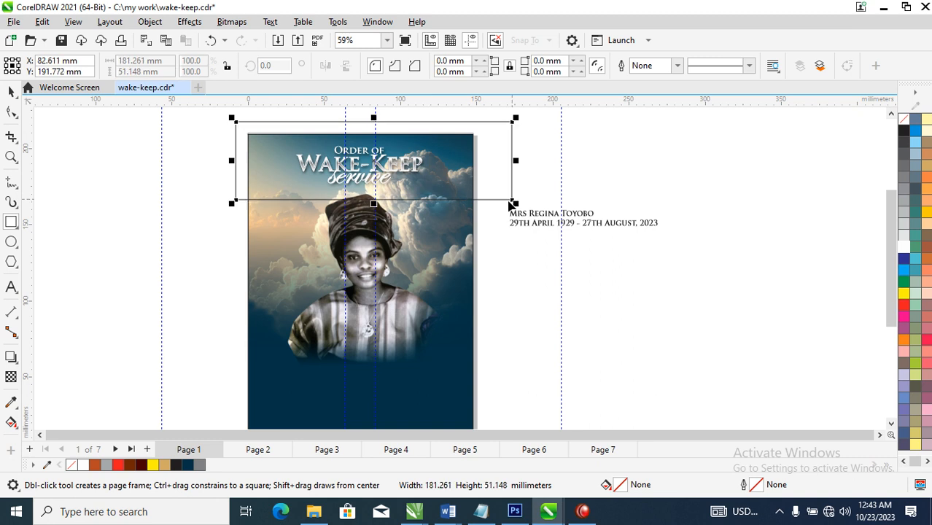
key(space)
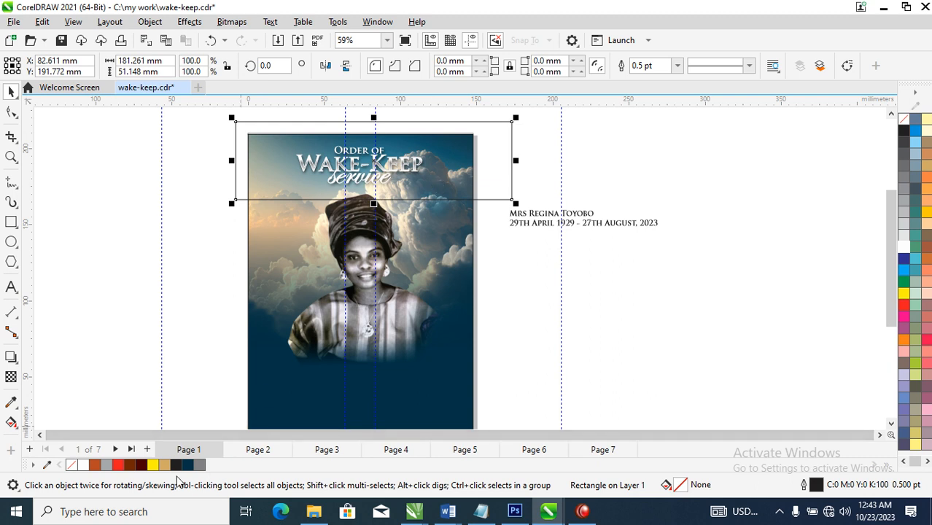
click(187, 467)
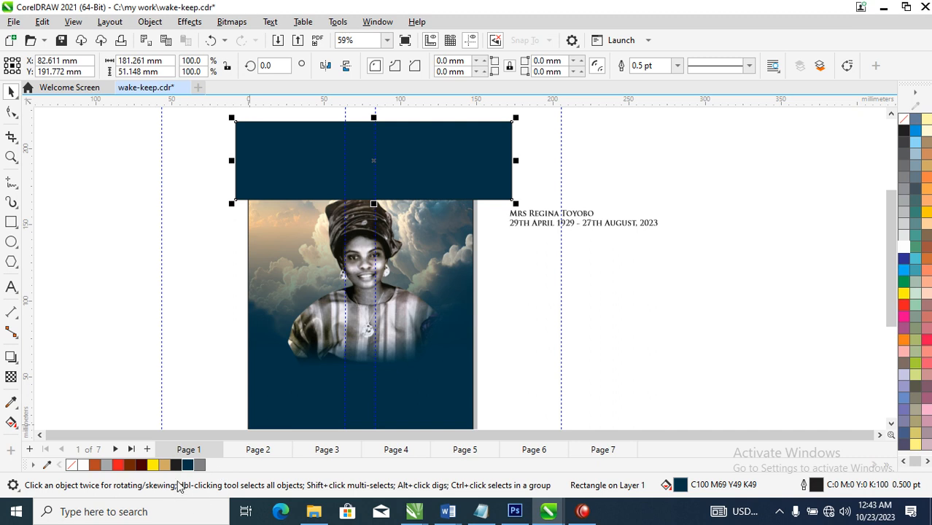
- Apply a linear transparency to the blue rectangle so it fades out downward
click(11, 376)
drag(369, 137, 370, 194)
key(space)
key(space)
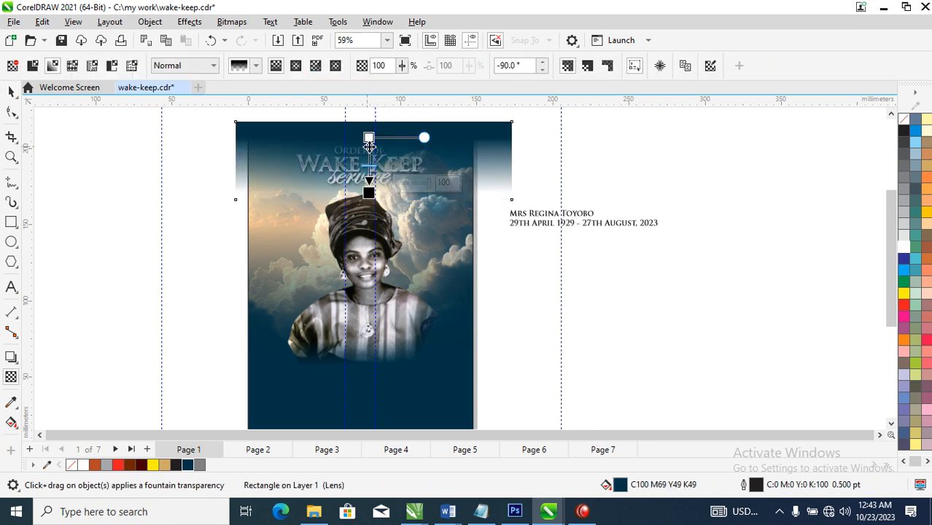
- Place the faded blue rectangle inside the cover frame, behind the title
key(space)
drag(478, 145, 431, 140)
click(527, 348)
ctrl+click(431, 255)
click(637, 194)
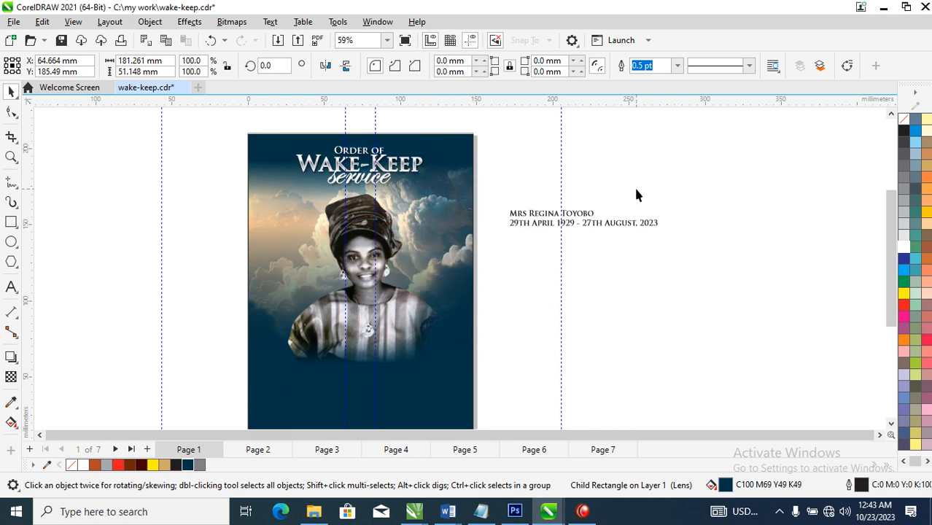
- Move the name and date lines onto the cover beneath the portrait and colour them white
click(595, 217)
shift+click(594, 216)
drag(595, 216, 385, 373)
key(z)
drag(200, 290, 495, 406)
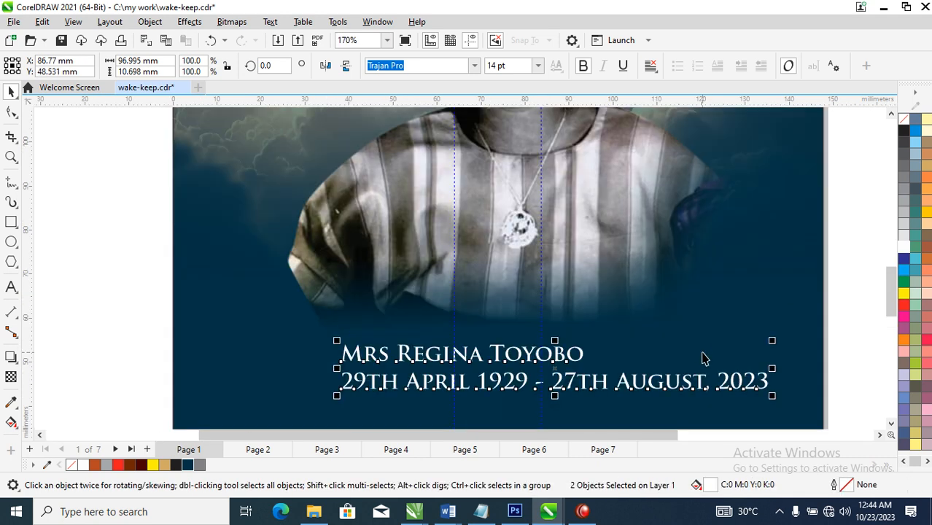
- Shrink the date line and move it down near the cover's lower edge, leaving a gap beneath the name
scroll(656, 365, down, 3)
key(F2)
drag(349, 245, 783, 390)
click(712, 304)
click(558, 330)
drag(635, 326, 482, 426)
- Break the name into separate words and enlarge the surname to about 57 pt beneath the title and first name
click(397, 304)
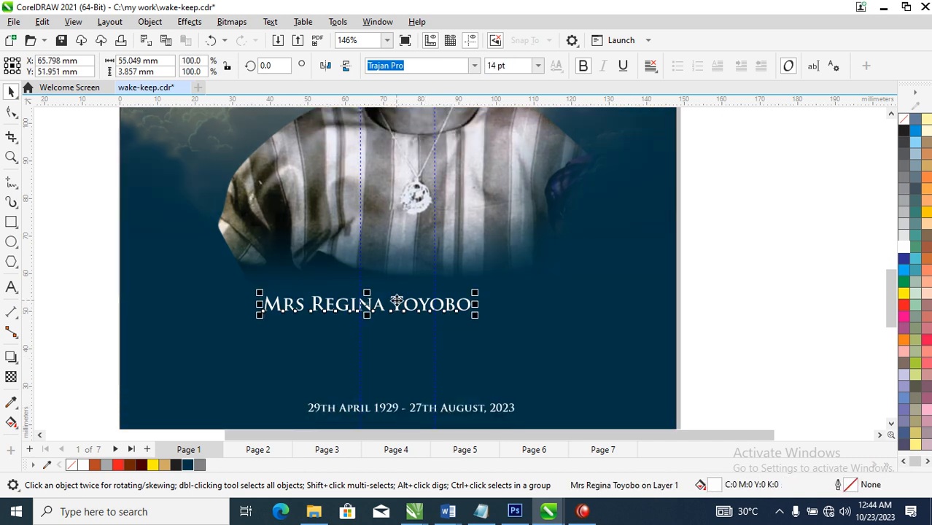
key(ctrl+k)
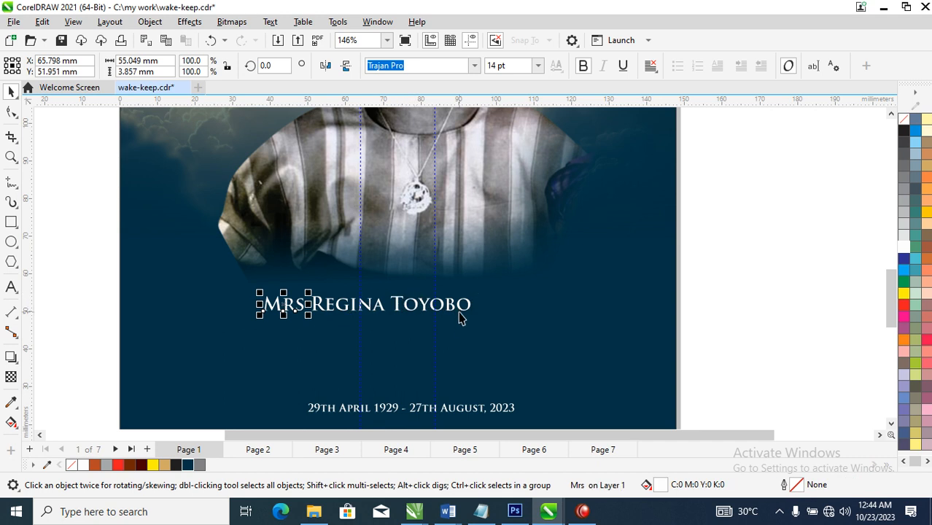
drag(460, 314, 588, 422)
- Replace the surname's last letter with a full-height capital "O"
double_click(536, 345)
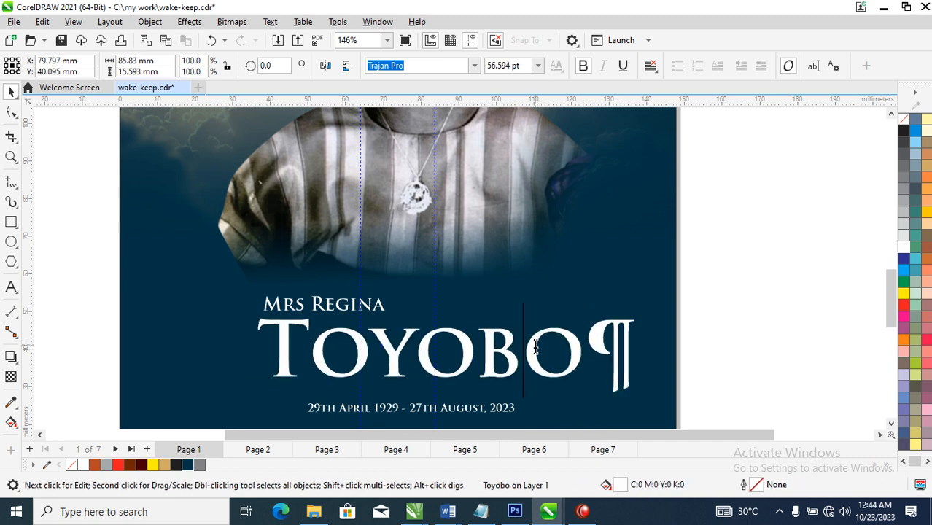
drag(531, 342, 570, 346)
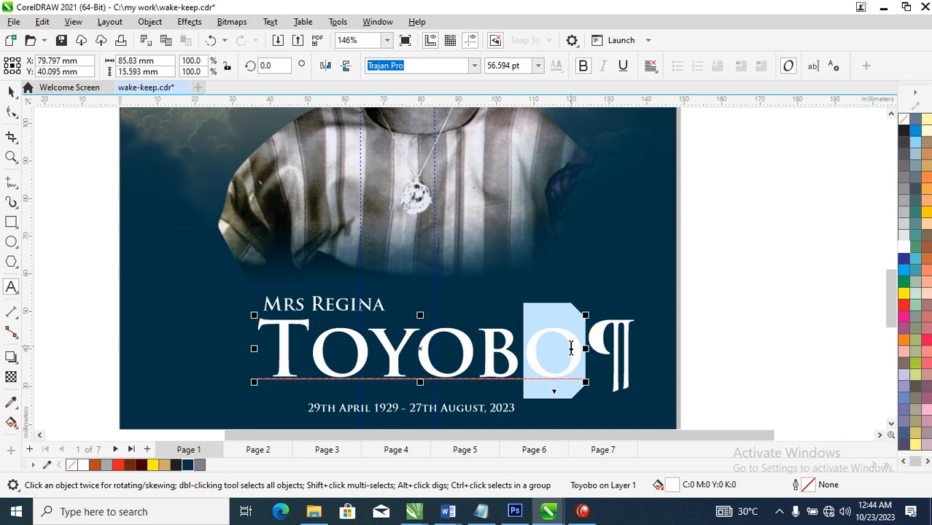
text(t)
key(BackSpace)
text(O)
key(ctrl+space)
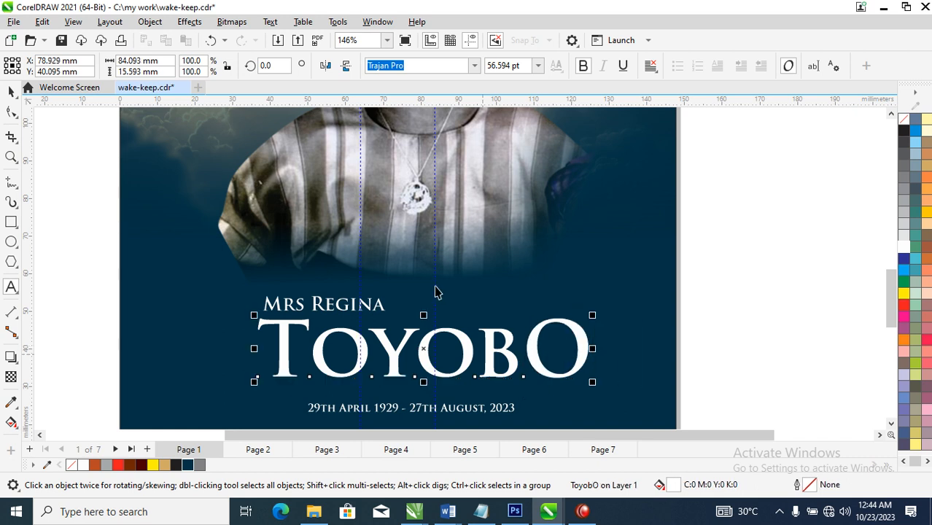
- Enlarge the first name to about 39 pt above the surname on the cover
drag(393, 315, 576, 236)
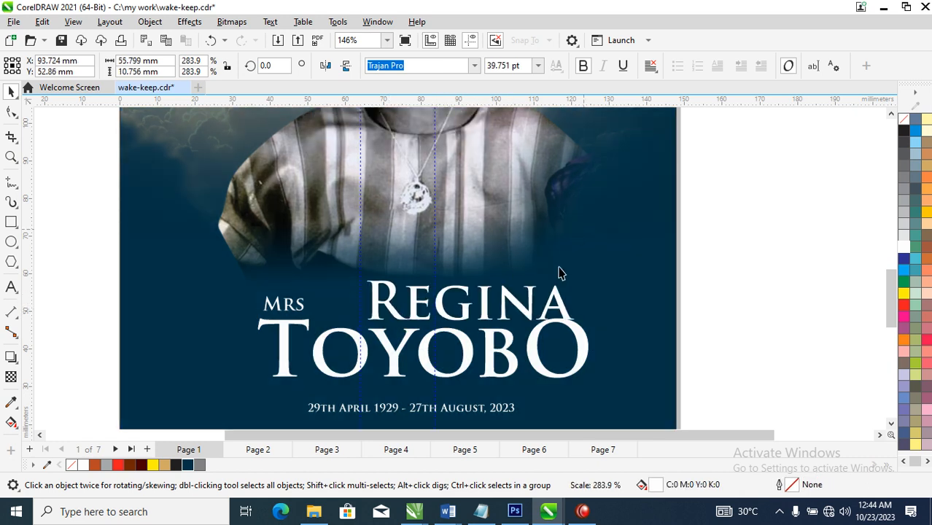
scroll(576, 241, down, 3)
scroll(554, 270, down, 6)
key(z)
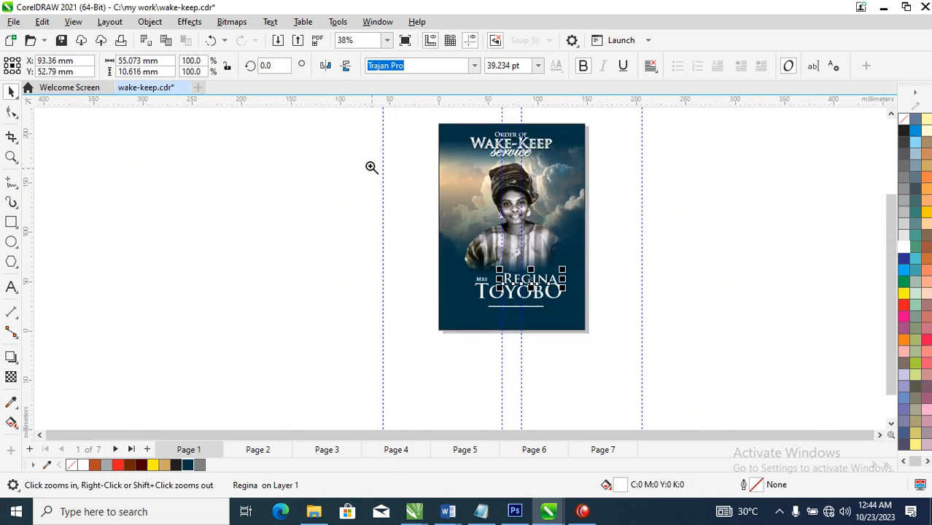
drag(400, 117, 602, 321)
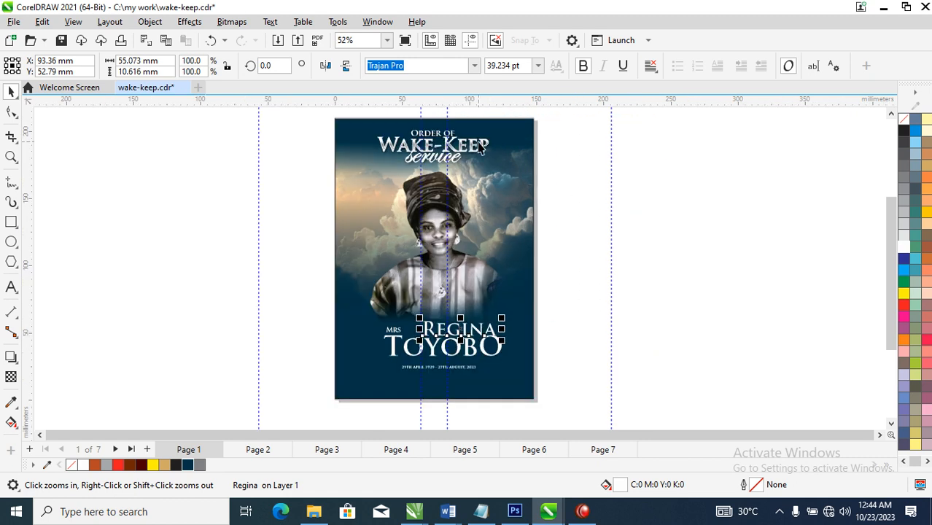
- Copy all properties of the "Wake-Keep" title text to the surname
drag(485, 151, 421, 353)
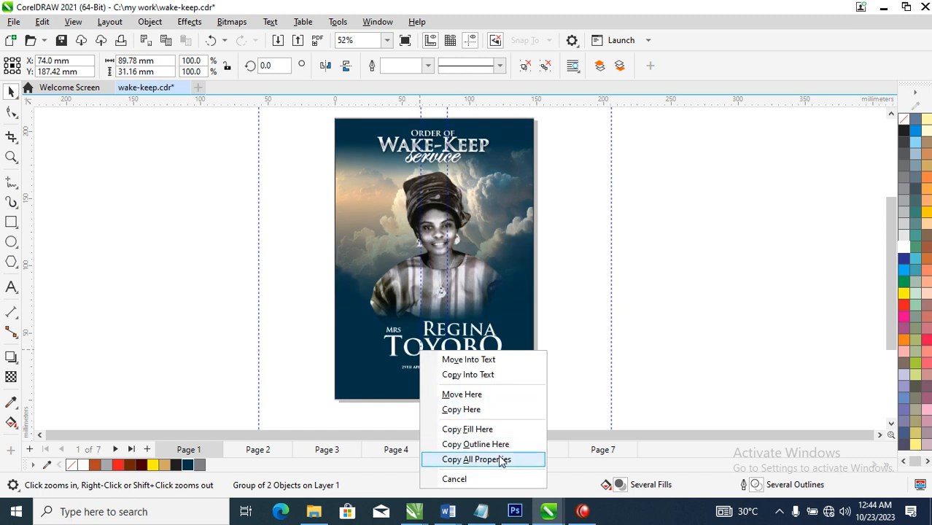
click(504, 460)
drag(242, 218, 620, 410)
key(space)
- Enlarge the surname to about 70 pt beneath the first name and move "Mrs" above the first name
click(481, 330)
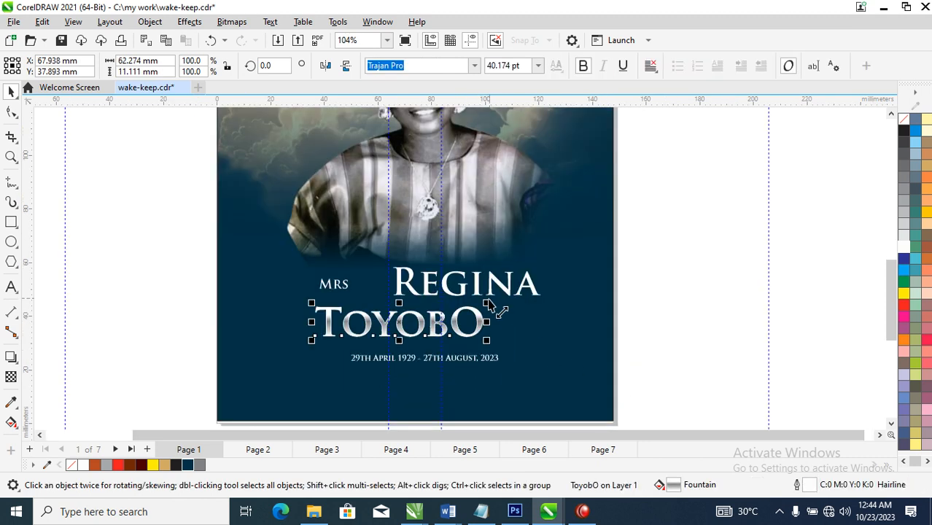
drag(498, 312, 610, 264)
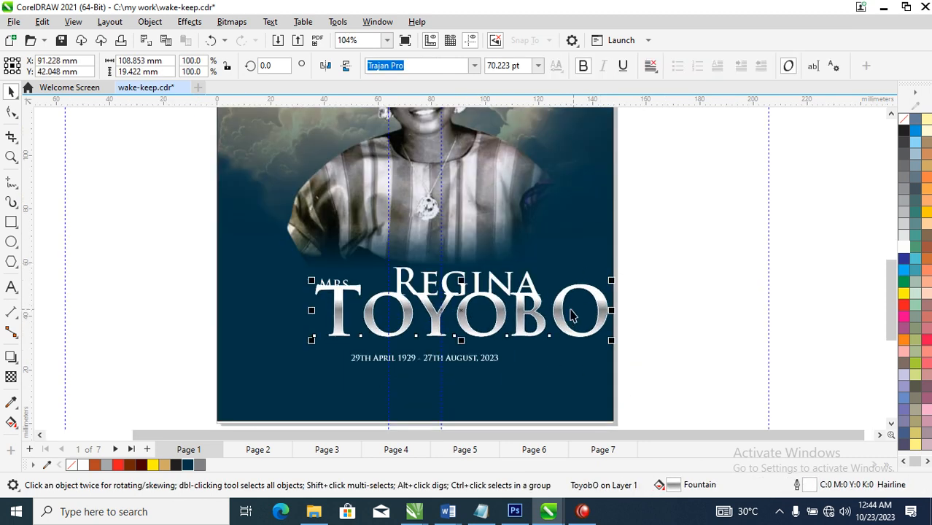
drag(558, 318, 542, 327)
key(z)
drag(186, 221, 784, 415)
drag(264, 232, 435, 194)
- Copy all of the surname's properties to the first name, then shrink the first name to about 42 pt
click(463, 243)
drag(462, 244, 468, 220)
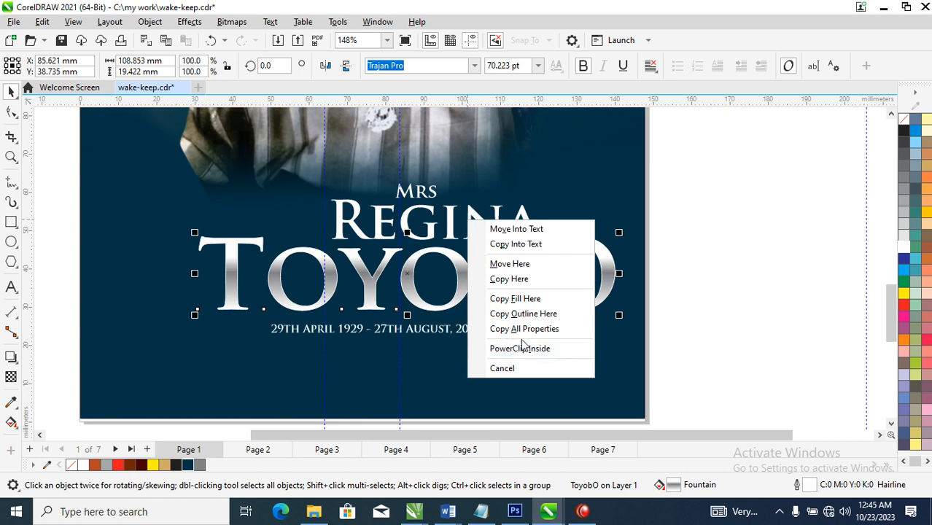
click(522, 330)
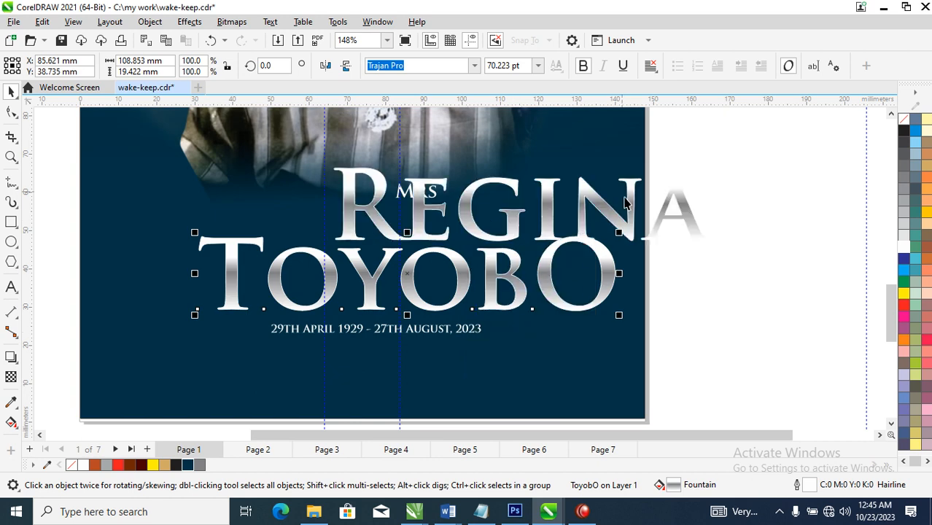
click(634, 227)
drag(715, 164, 575, 175)
- Replace the first name's last letter with a full-height capital "A"
double_click(519, 214)
drag(519, 214, 552, 225)
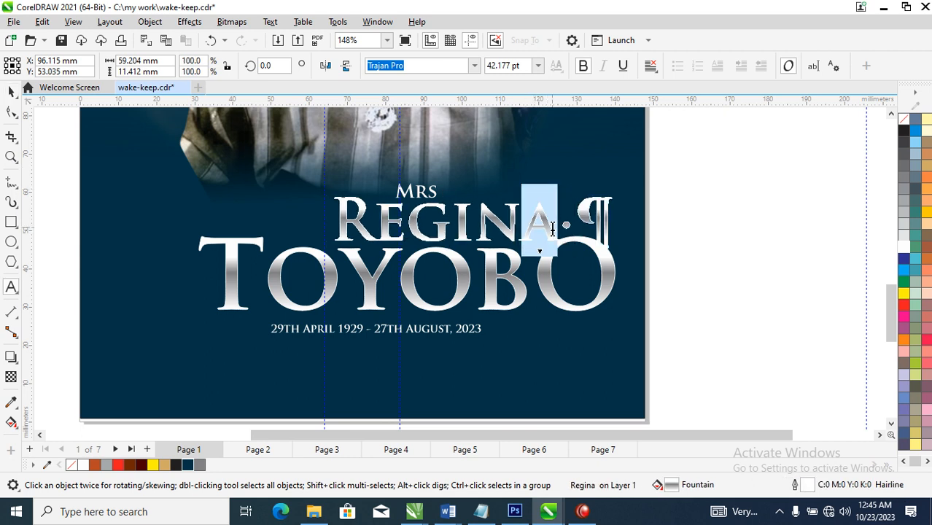
text(A)
key(ctrl+space)
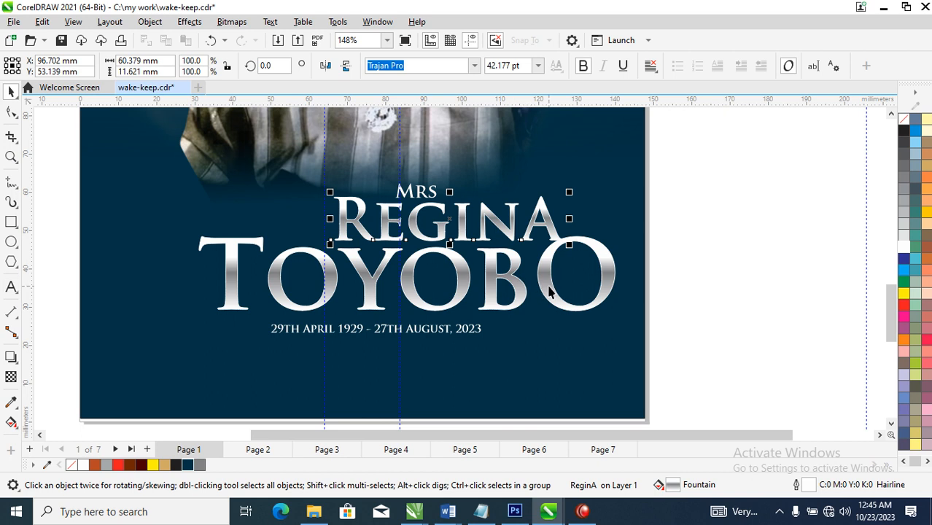
- Align the first name and surname on a common vertical centre line
shift+click(552, 287)
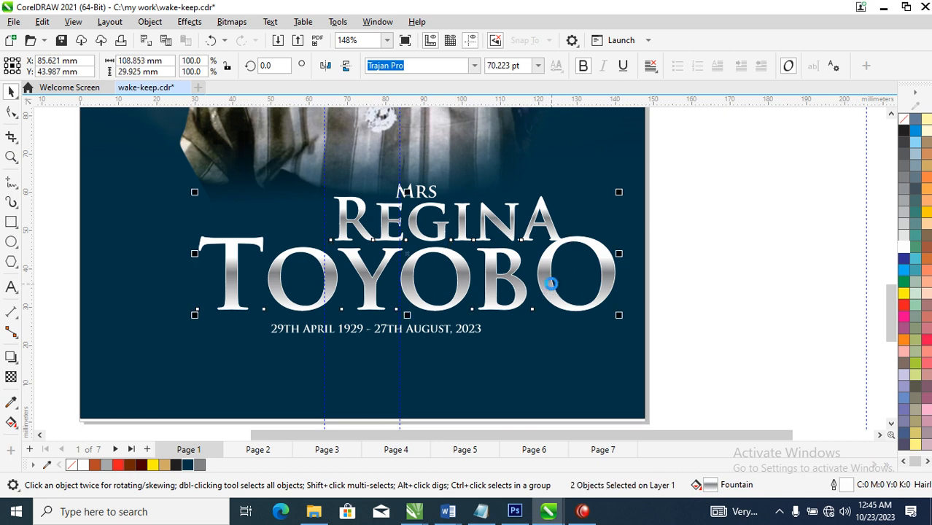
key(c)
click(718, 251)
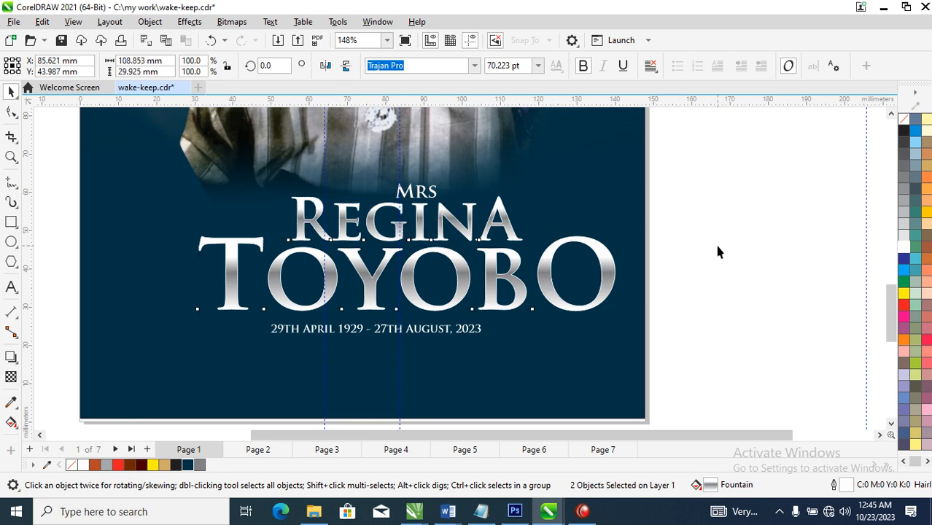
- Tighten the letter spacing of the surname to about 96 mm wide and of the first name to about 56 mm wide
click(549, 282)
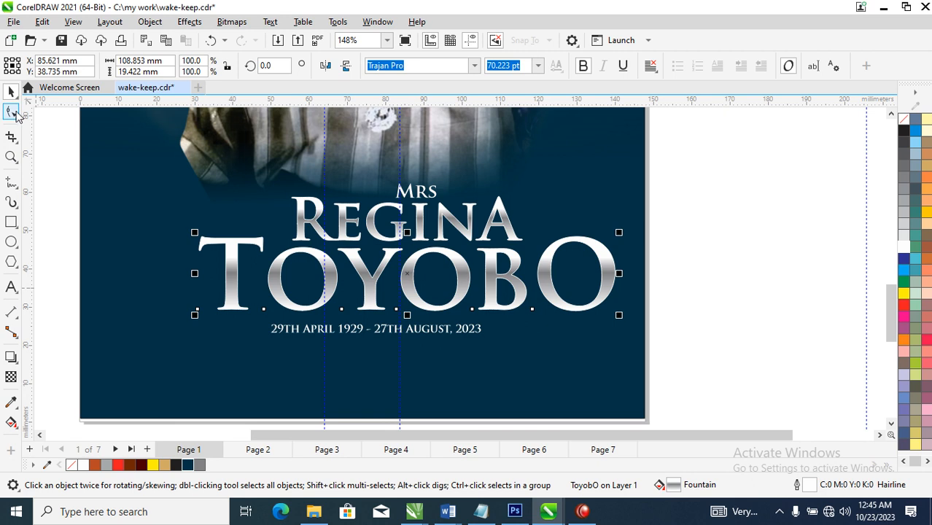
click(15, 112)
drag(620, 316, 573, 317)
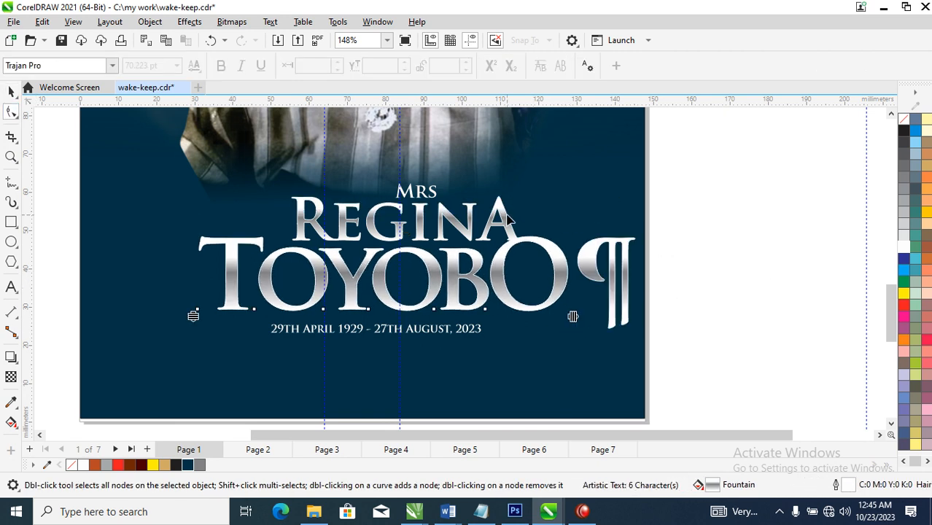
click(508, 226)
drag(526, 250, 505, 251)
key(space)
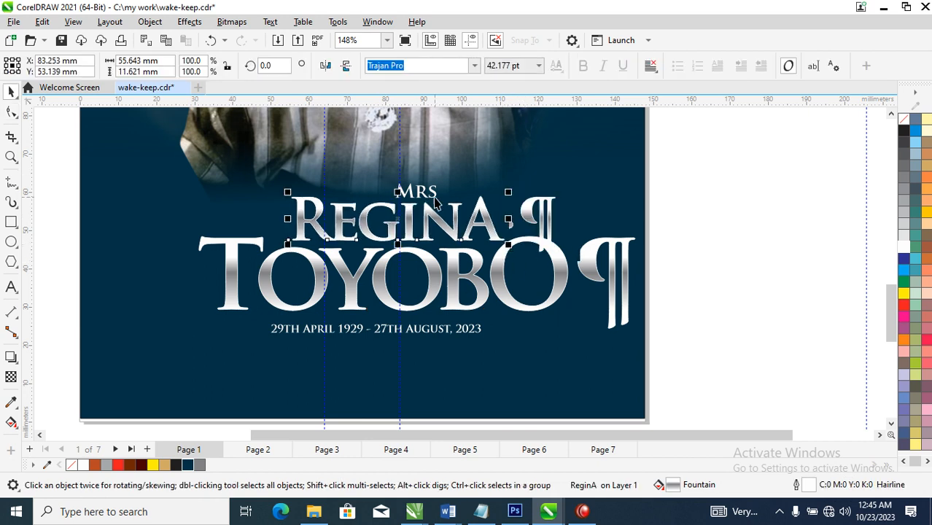
click(413, 204)
drag(412, 199, 409, 202)
key(ctrl+z)
- Centre the title, name and date lines on one another, move them lower, and centre them horizontally on the cover
drag(773, 162, 164, 373)
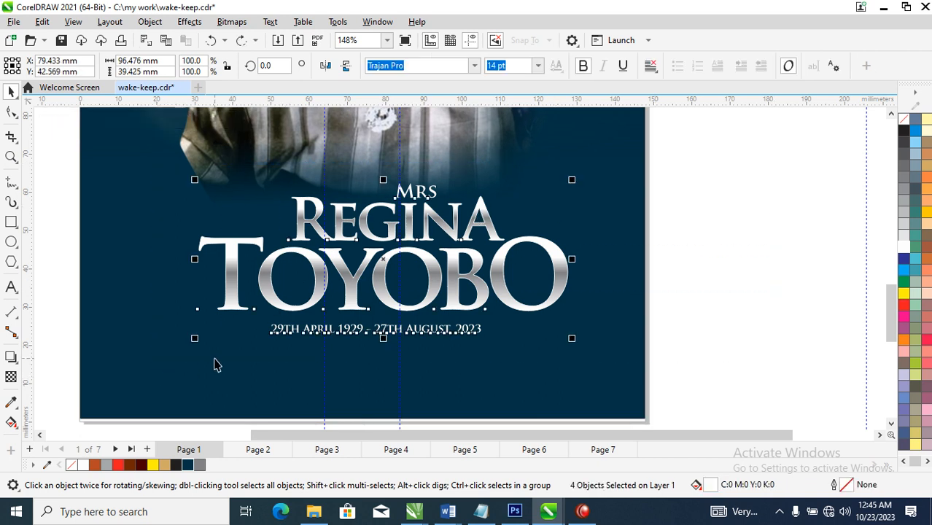
key(c)
drag(534, 283, 467, 307)
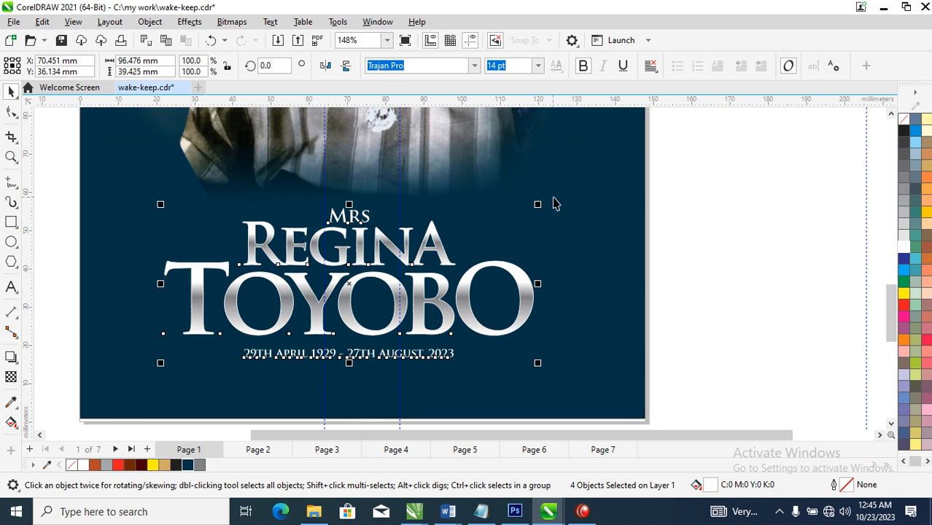
shift+click(607, 237)
scroll(605, 238, down, 5)
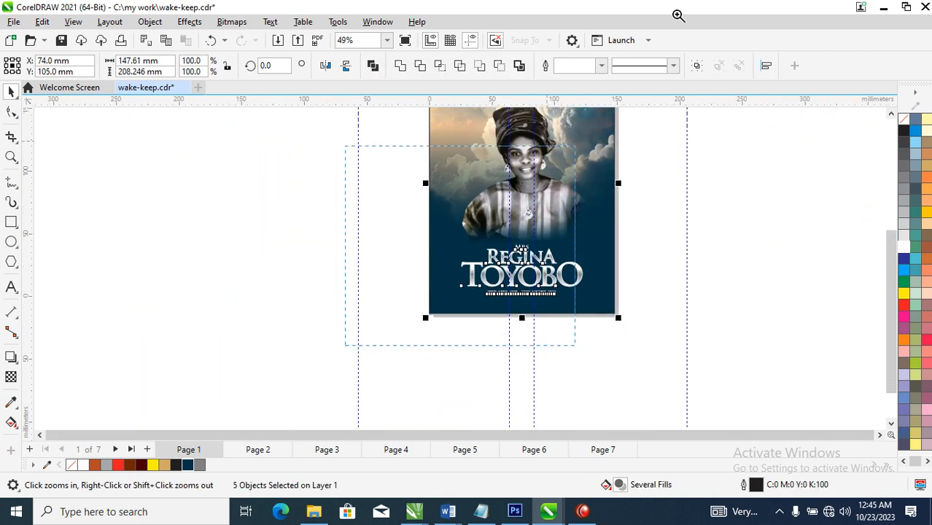
key(shift+F4)
key(Escape)
- Create a mirrored copy of the cover's background panel, directly adjoining the front cover's left edge
click(545, 274)
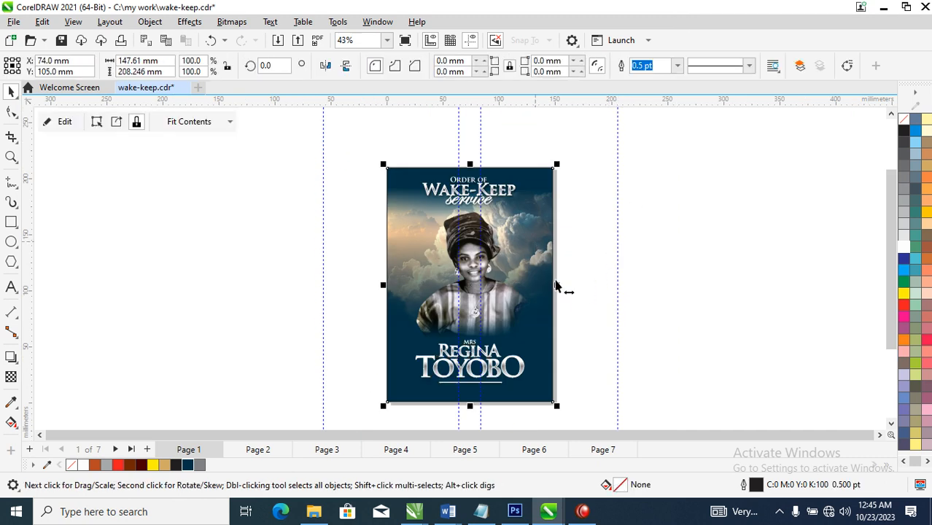
drag(558, 286, 290, 295)
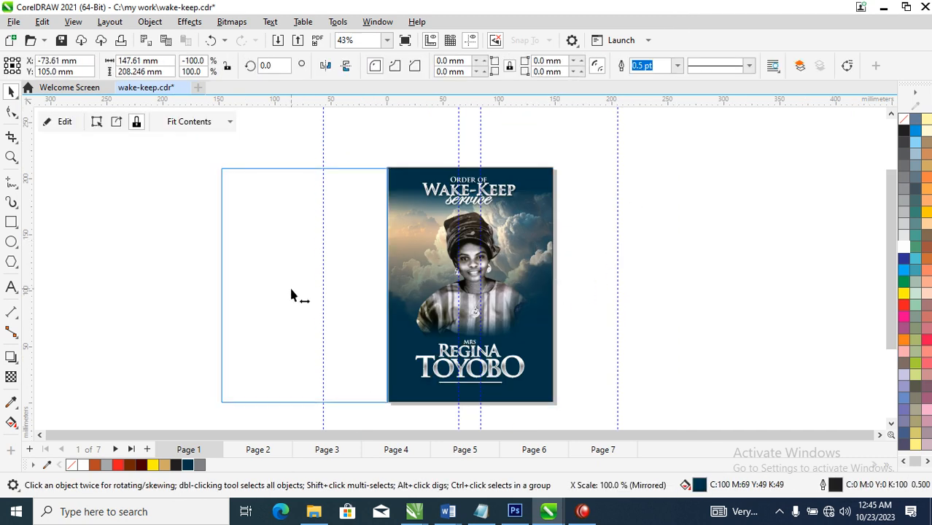
drag(291, 290, 291, 290)
right_click(291, 290)
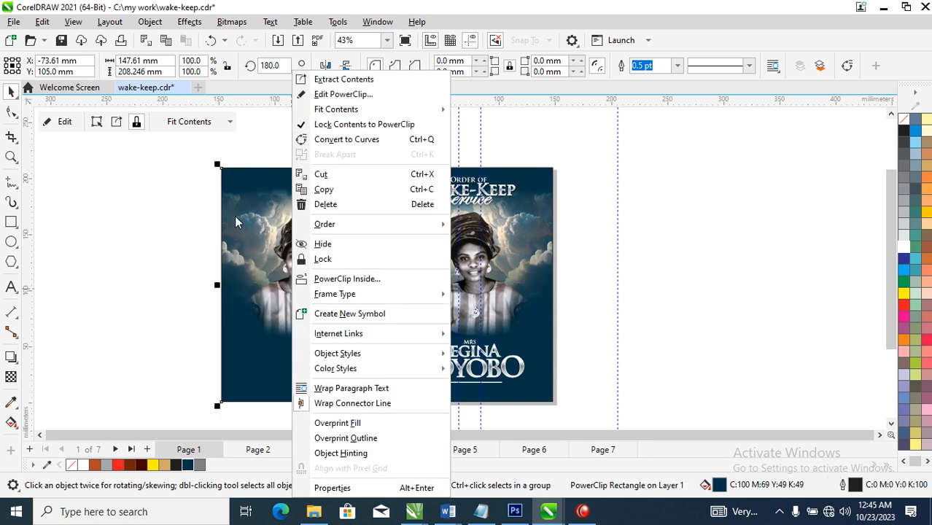
click(236, 221)
ctrl+click(290, 246)
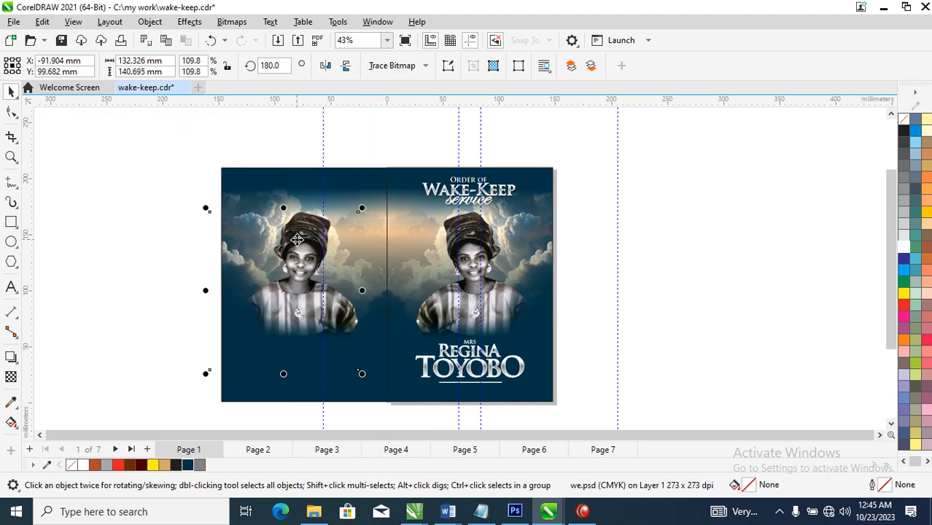
key(Delete)
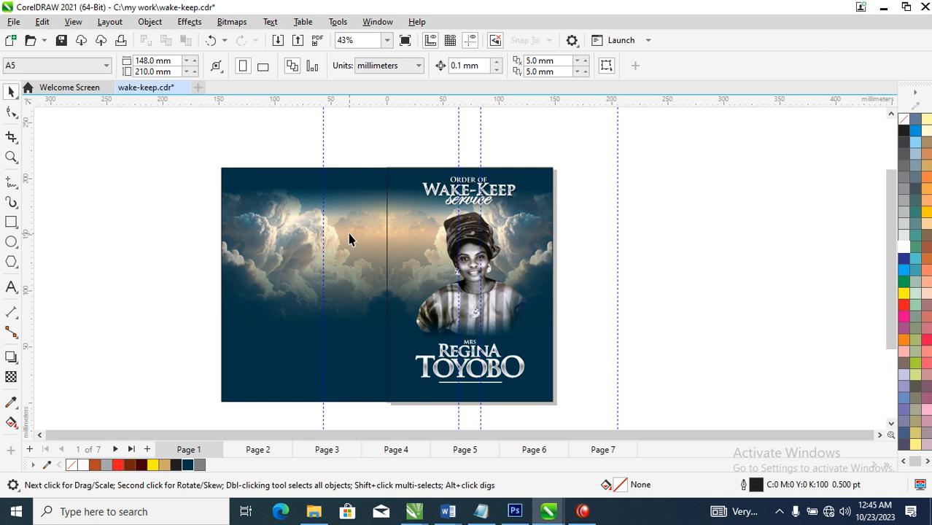
key(ctrl+z)
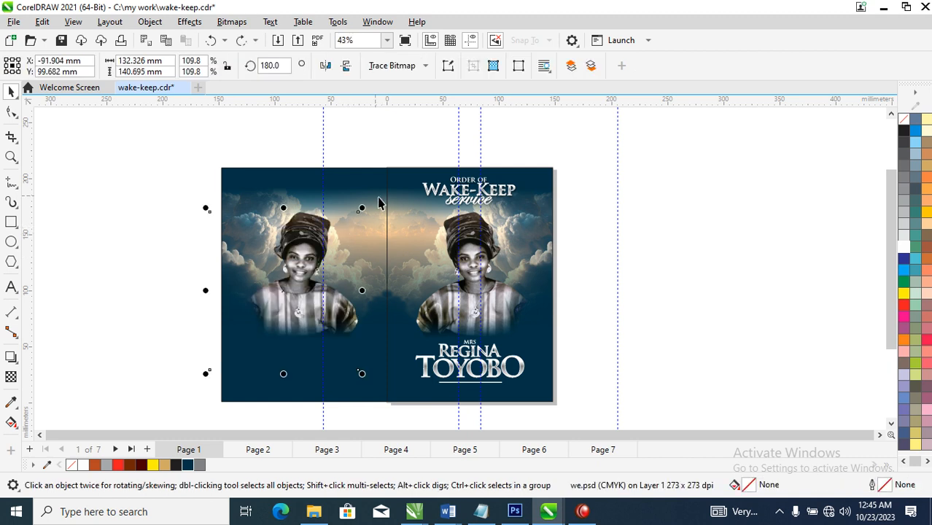
- Delete the clouds from the mirrored back panel and enlarge its portrait to about 263 mm wide so it fills the panel
click(382, 206)
key(Delete)
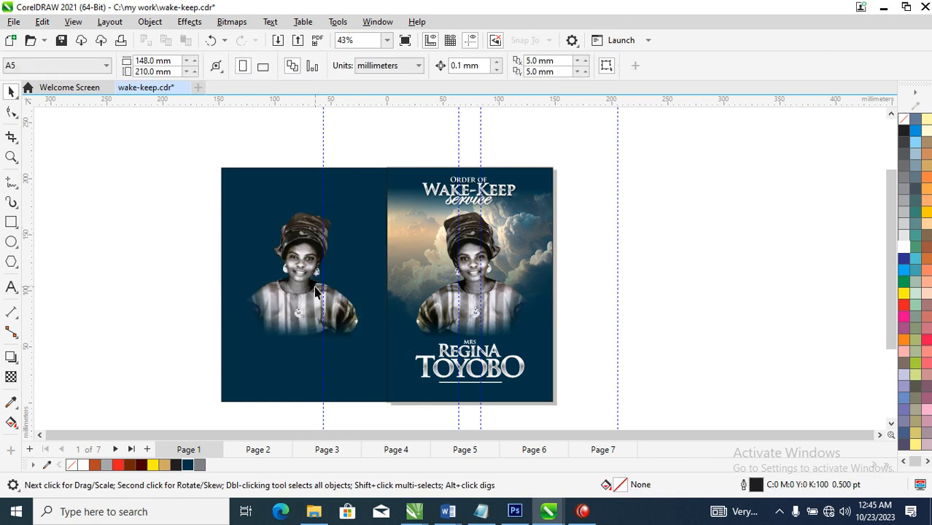
click(353, 324)
click(353, 261)
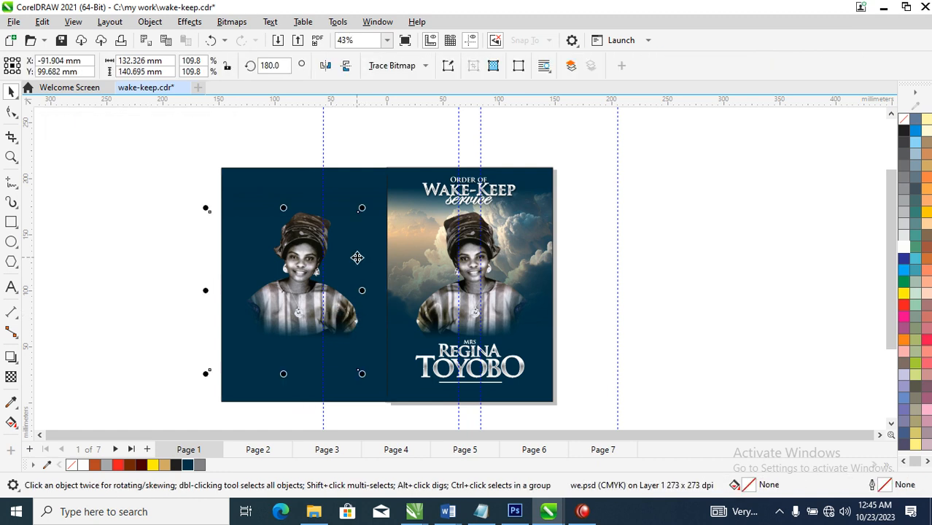
drag(362, 209, 493, 162)
drag(372, 345, 369, 350)
click(360, 211)
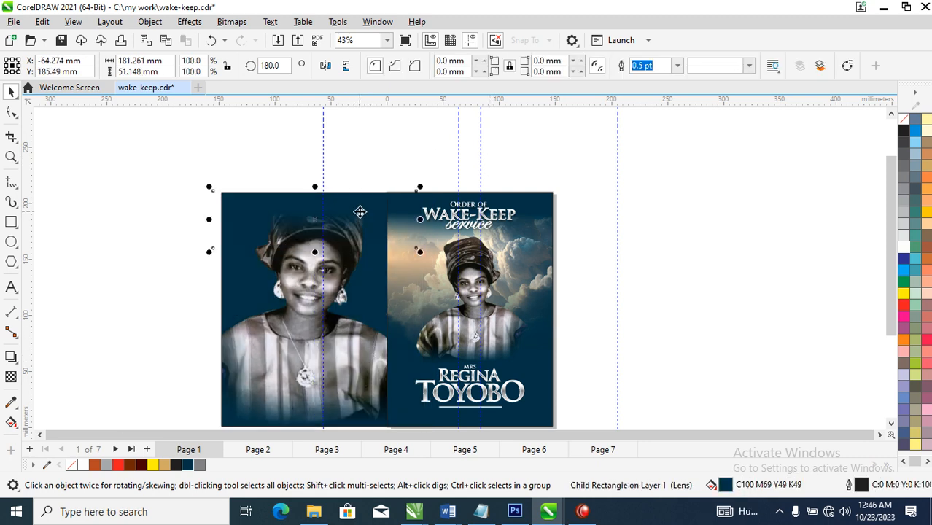
key(Escape)
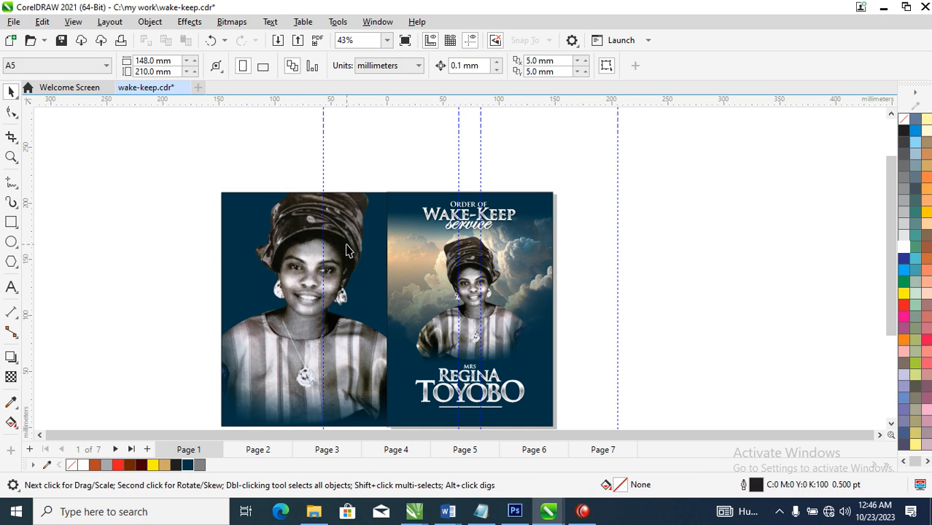
- Apply a uniform transparency of 81 to the enlarged portrait on the back panel
click(346, 252)
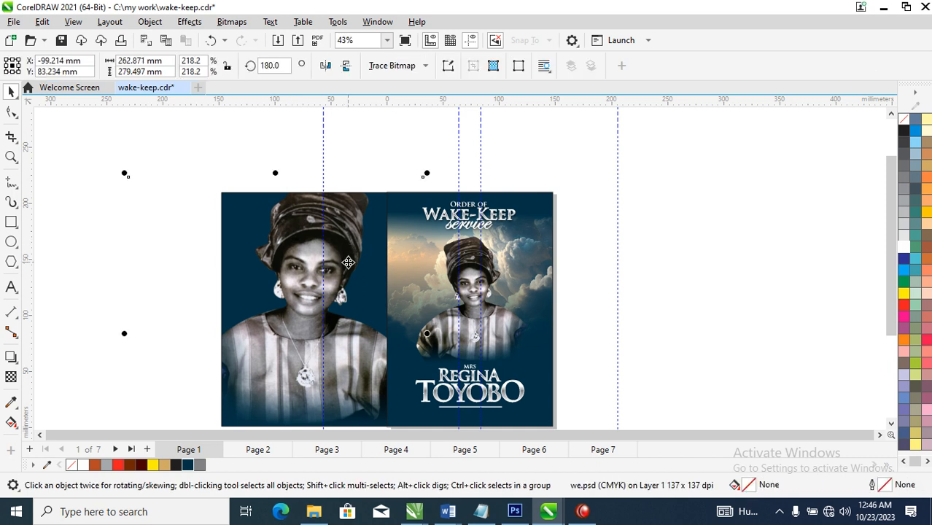
click(11, 381)
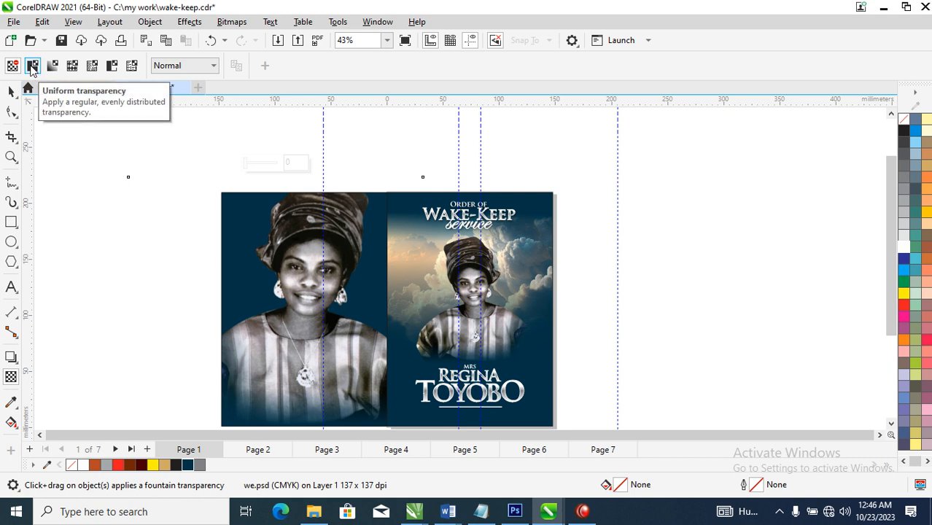
click(32, 66)
click(291, 65)
drag(291, 83, 311, 85)
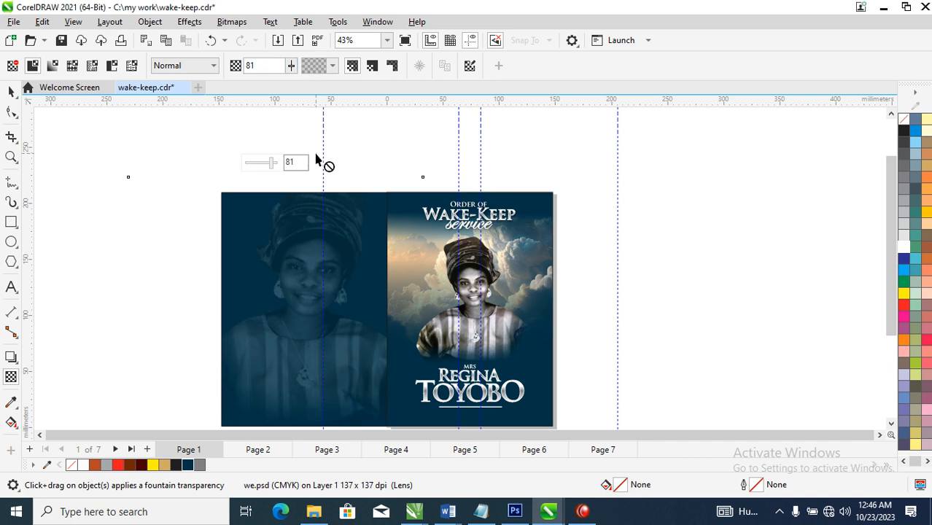
click(11, 91)
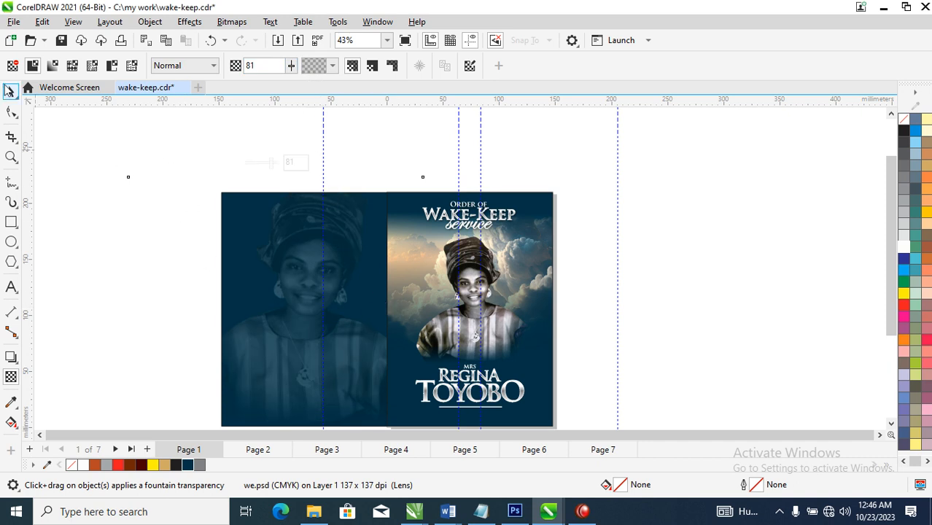
- Remove the outlines from both the front cover and back cover panels
scroll(591, 267, down, 2)
drag(337, 203, 647, 375)
click(708, 239)
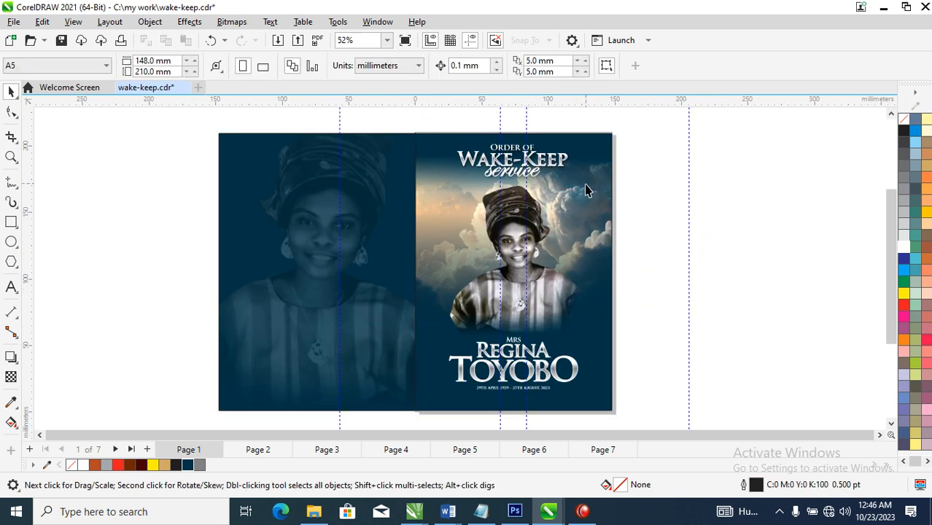
click(580, 194)
shift+click(394, 181)
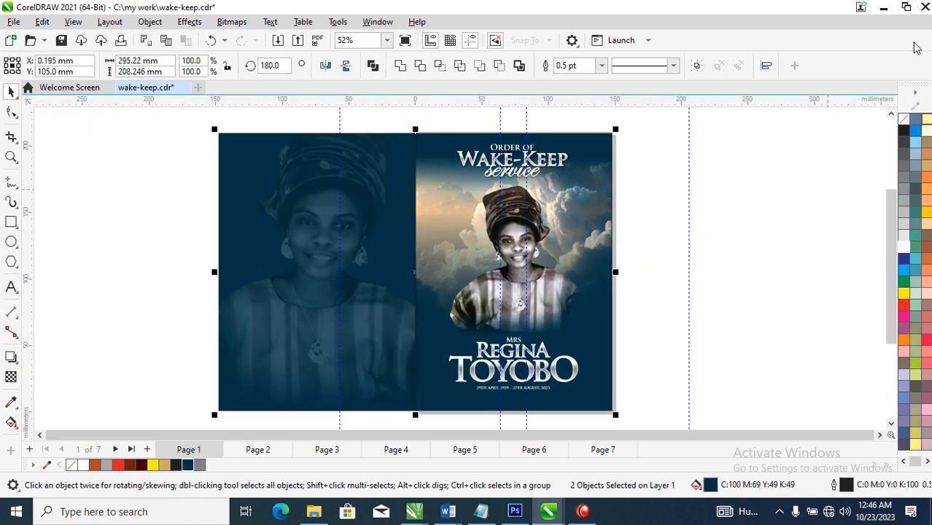
right_click(909, 123)
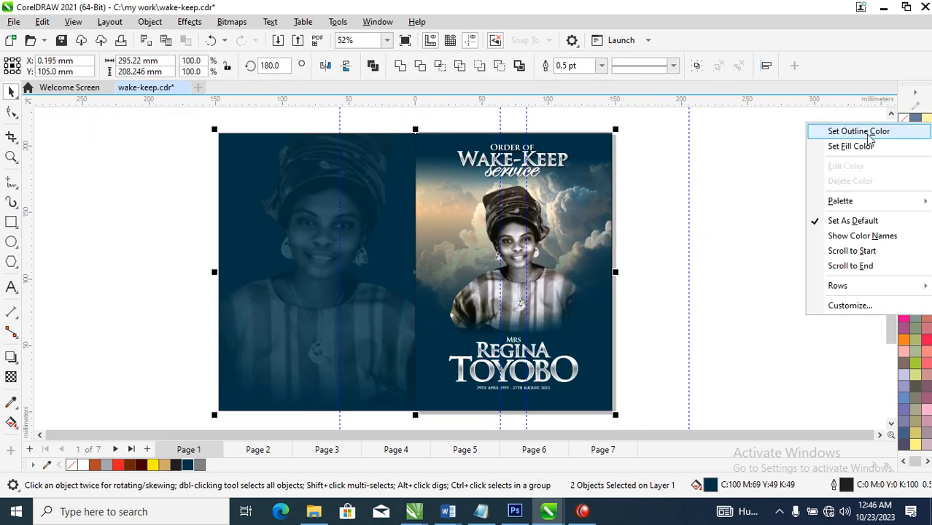
click(858, 131)
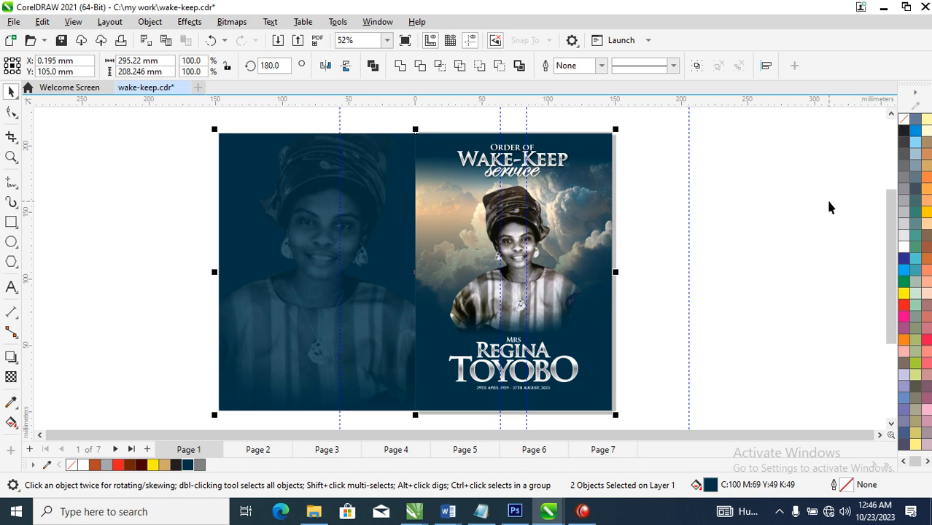